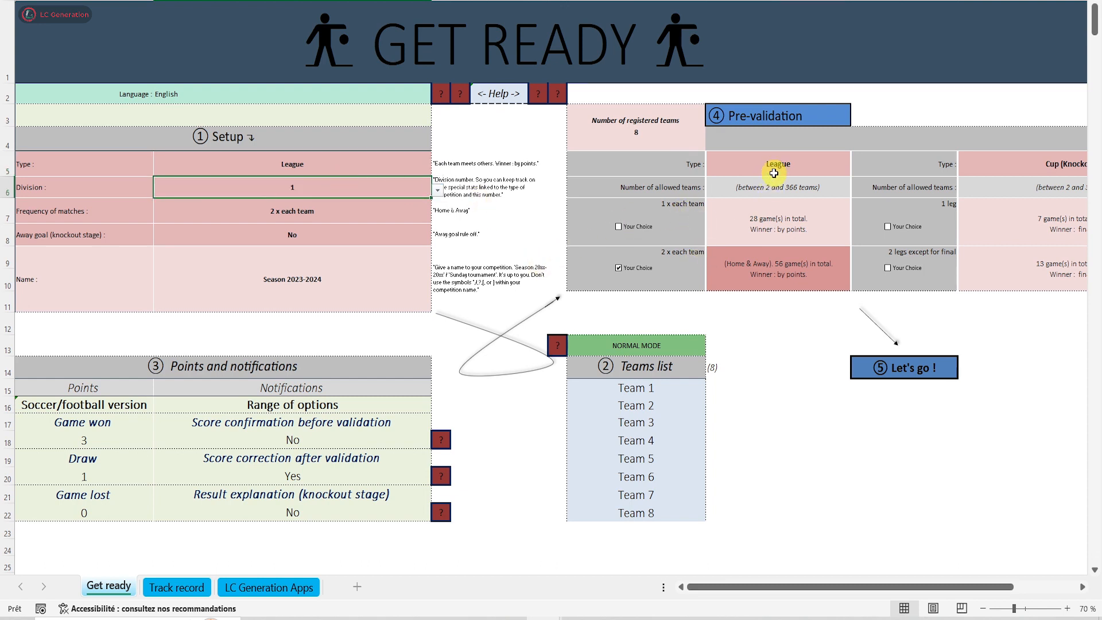
Choose 1 as the competition's division in the Setup section.
{"action": "left_click_drag", "start_coordinate": [759, 586], "coordinate": [722, 592]}
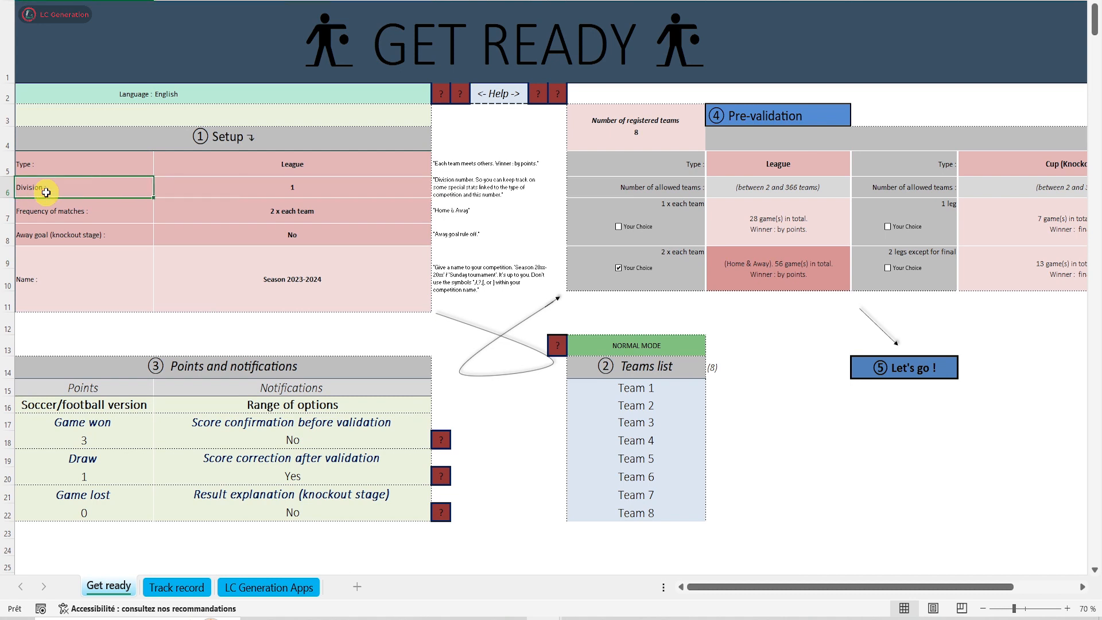
{"action": "left_click", "coordinate": [438, 190]}
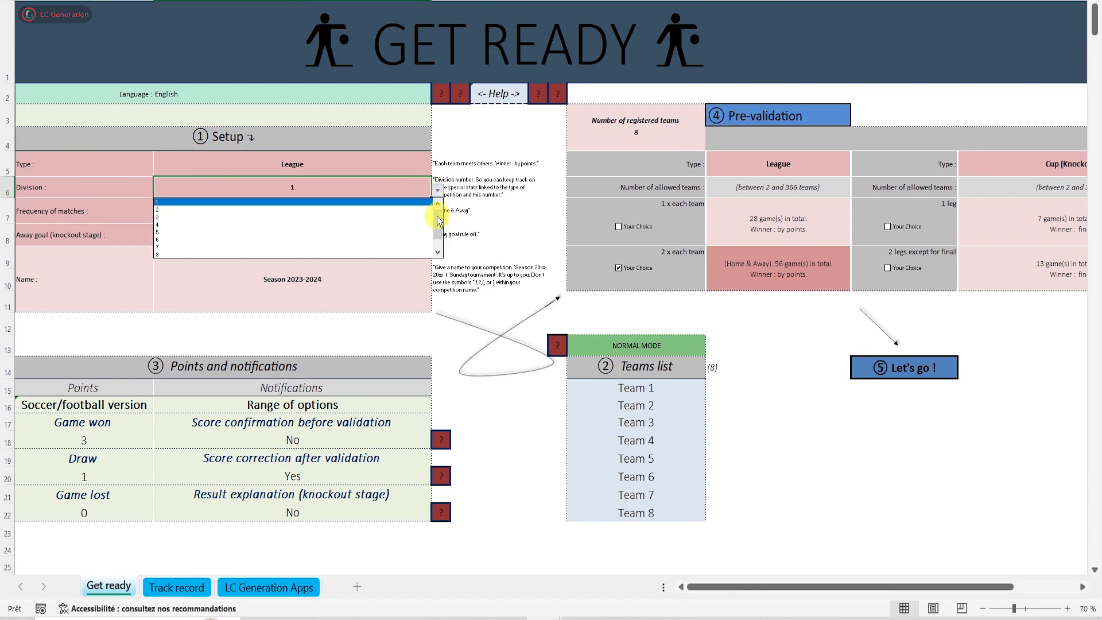
{"action": "left_click", "coordinate": [413, 202]}
Set the frequency of matches to 1 x each team in the Setup section.
{"action": "left_click", "coordinate": [352, 214]}
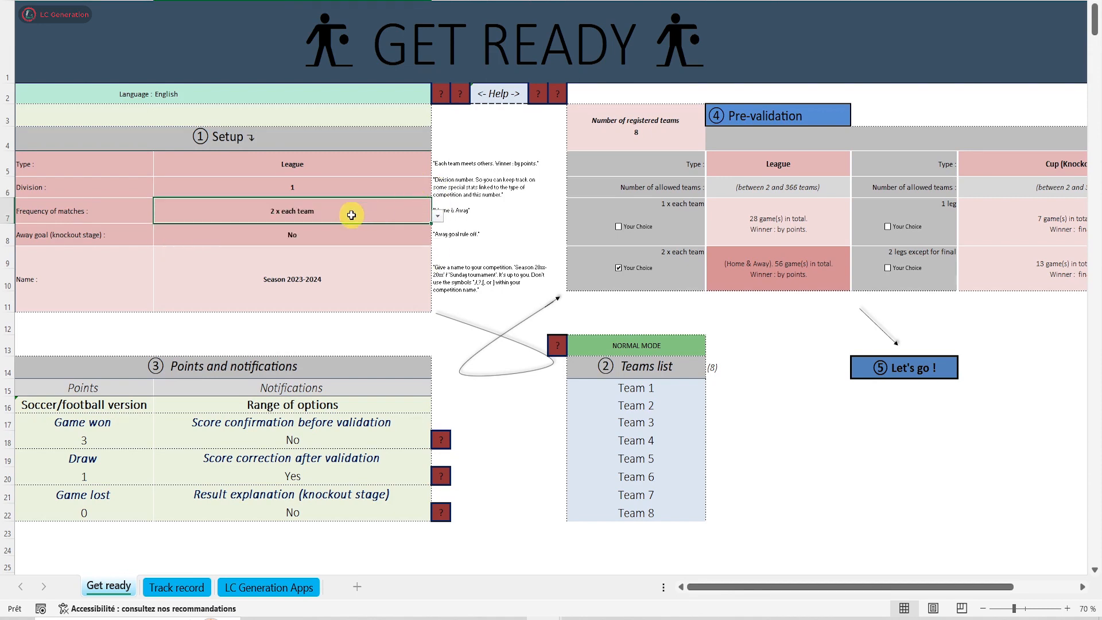
{"action": "left_click", "coordinate": [53, 210]}
{"action": "left_click", "coordinate": [428, 210]}
{"action": "left_click", "coordinate": [438, 215]}
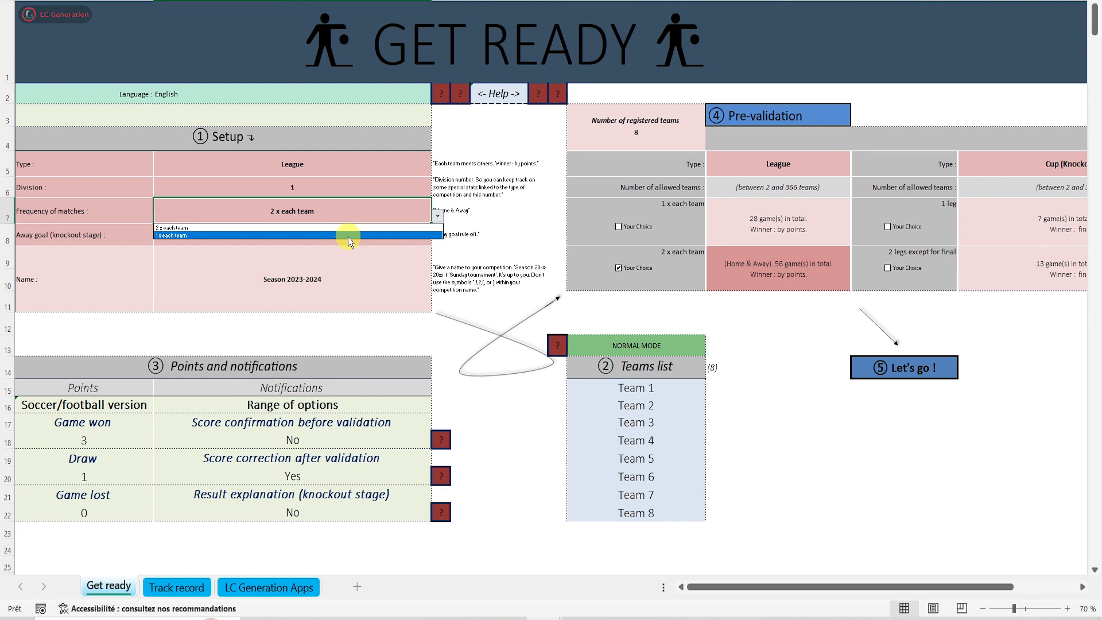
{"action": "left_click", "coordinate": [198, 236]}
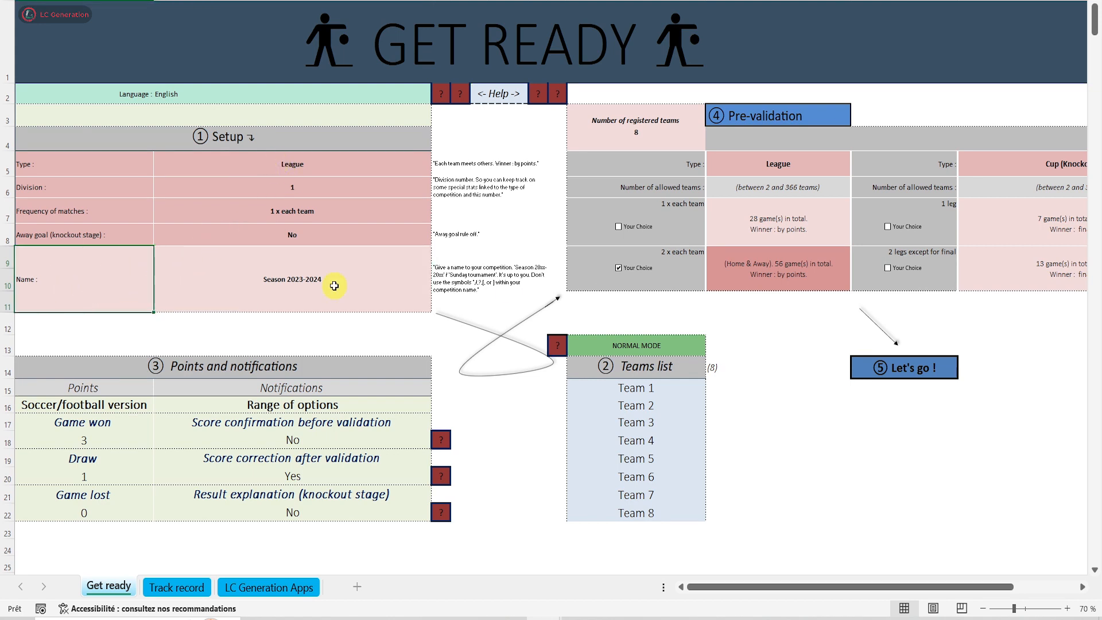
Name the competition League 2024 2025.
{"action": "type", "text": "League 20"}
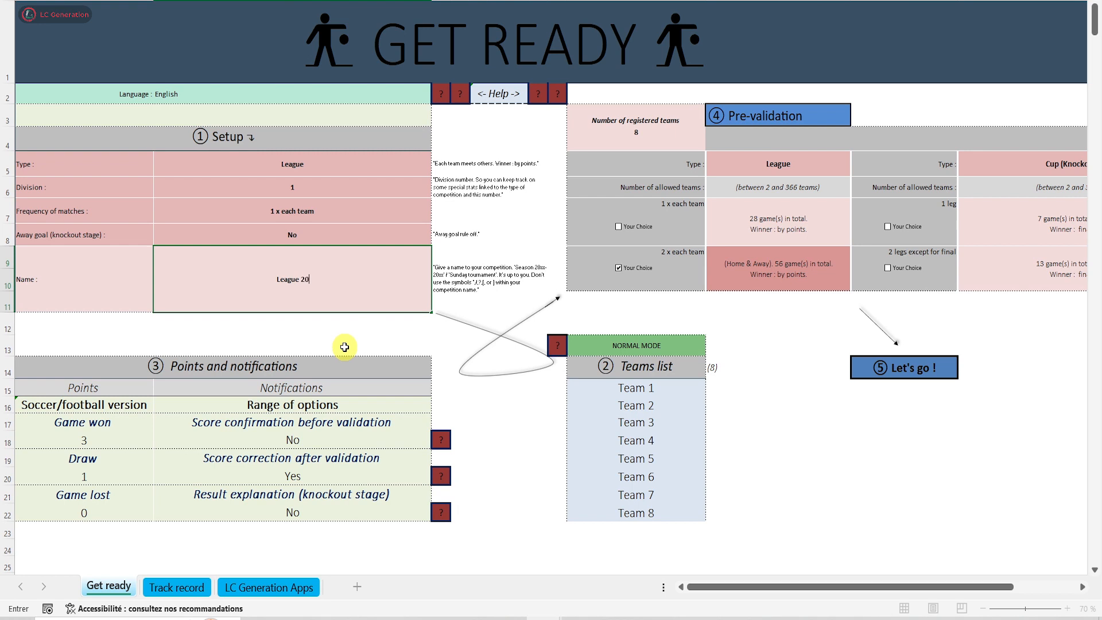
{"action": "type", "text": "24 2025"}
{"action": "key", "text": "Return"}
Set the points to 9 for a game won, 5 for a draw and 3 for a game lost.
{"action": "left_click", "coordinate": [87, 389]}
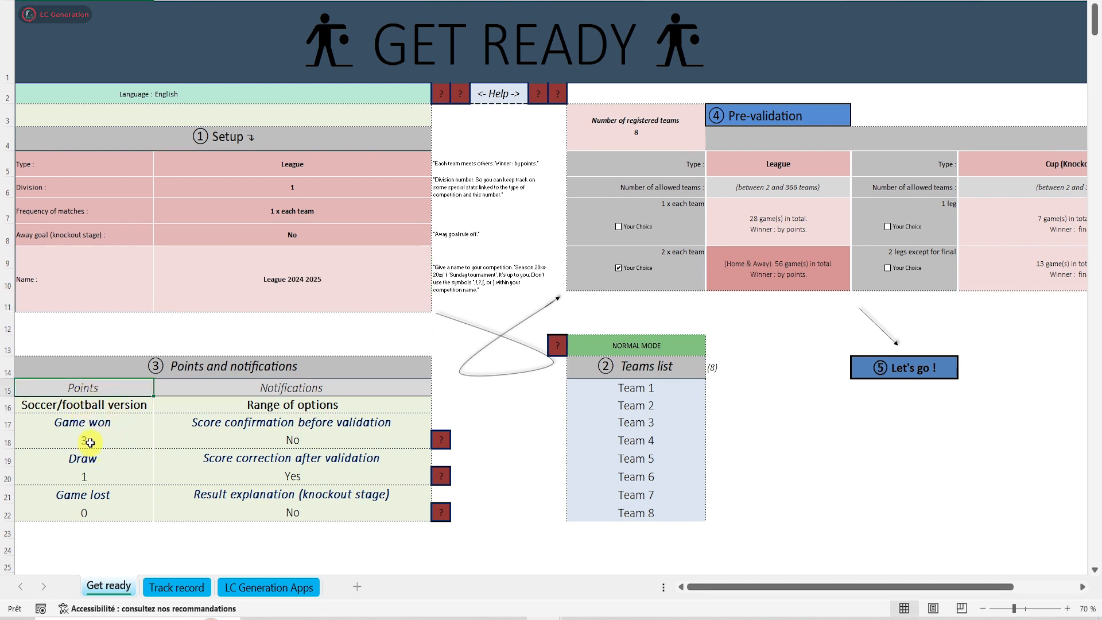
{"action": "left_click", "coordinate": [113, 443]}
{"action": "left_click", "coordinate": [160, 445]}
{"action": "left_click", "coordinate": [153, 501]}
{"action": "left_click", "coordinate": [115, 478]}
{"action": "left_click", "coordinate": [160, 480]}
{"action": "left_click", "coordinate": [106, 519]}
{"action": "left_click", "coordinate": [115, 513]}
{"action": "left_click", "coordinate": [156, 512]}
{"action": "left_click", "coordinate": [138, 548]}
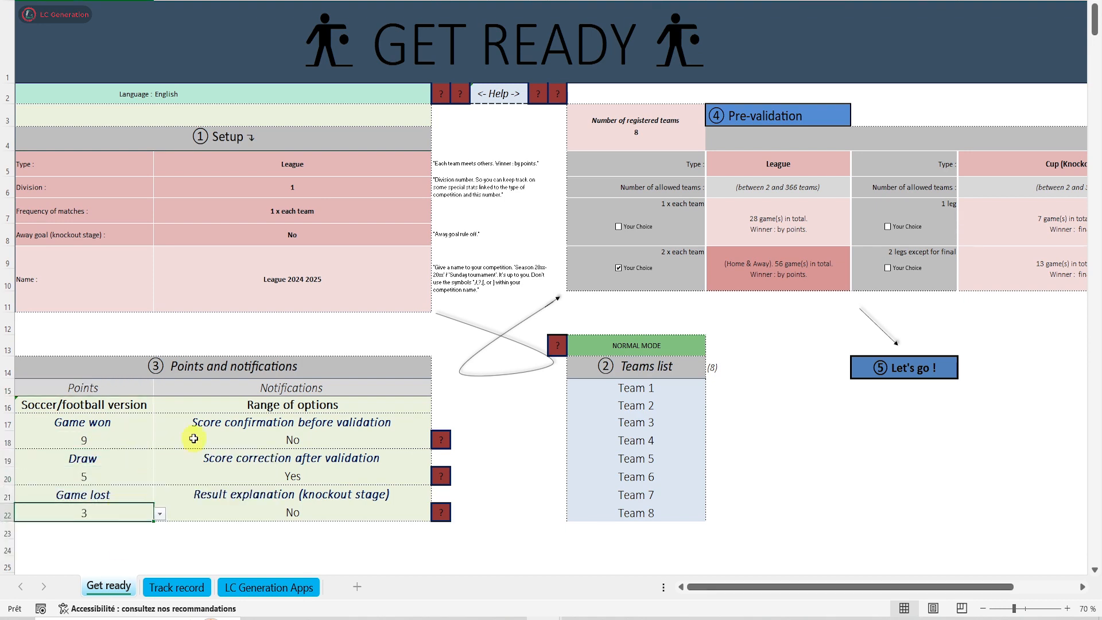
Set the points to 3 for a game won, 1 for a draw and 0 for a game lost.
{"action": "left_click", "coordinate": [124, 445]}
{"action": "left_click", "coordinate": [158, 443]}
{"action": "left_click", "coordinate": [125, 453]}
{"action": "left_click", "coordinate": [129, 476]}
{"action": "left_click", "coordinate": [158, 477]}
{"action": "left_click", "coordinate": [143, 499]}
{"action": "left_click", "coordinate": [238, 373]}
{"action": "left_click", "coordinate": [247, 391]}
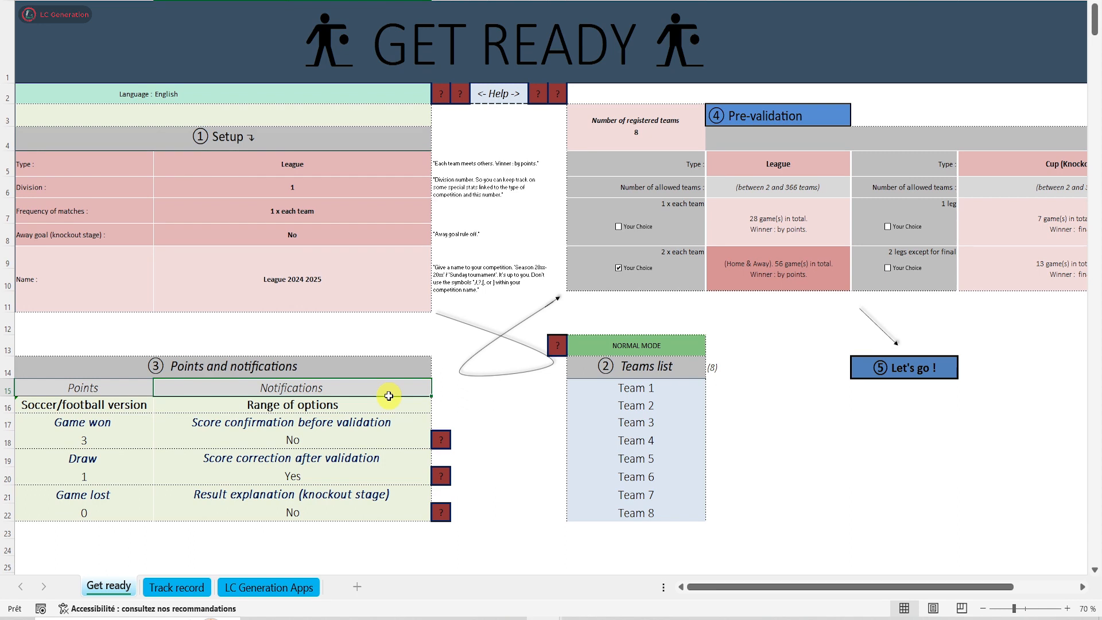
Replace the placeholder entries in the teams list with Arsenal, Real Madrid, PSG, Man City and Liverpool.
{"action": "left_click_drag", "start_coordinate": [636, 388], "coordinate": [666, 513]}
{"action": "key", "text": "Delete"}
{"action": "type", "text": "Arsenal"}
{"action": "key", "text": "Return"}
{"action": "type", "text": "Real Madrid"}
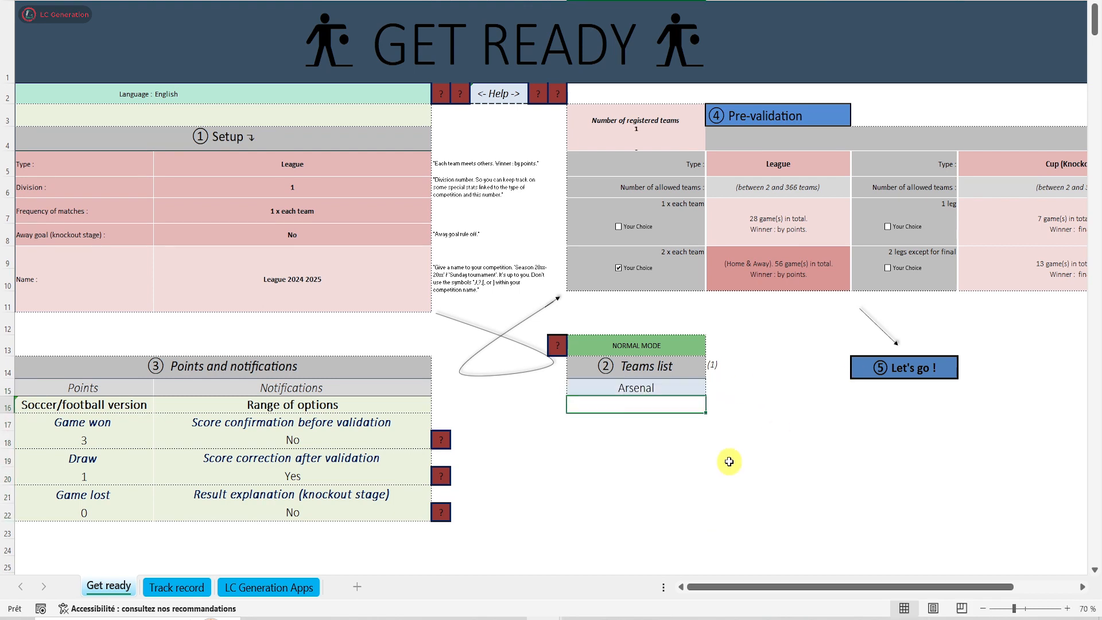
{"action": "key", "text": "Return"}
{"action": "type", "text": "PSG"}
{"action": "key", "text": "Return"}
{"action": "type", "text": "Man City"}
{"action": "key", "text": "Return"}
{"action": "type", "text": "Liverpool"}
{"action": "key", "text": "Return"}
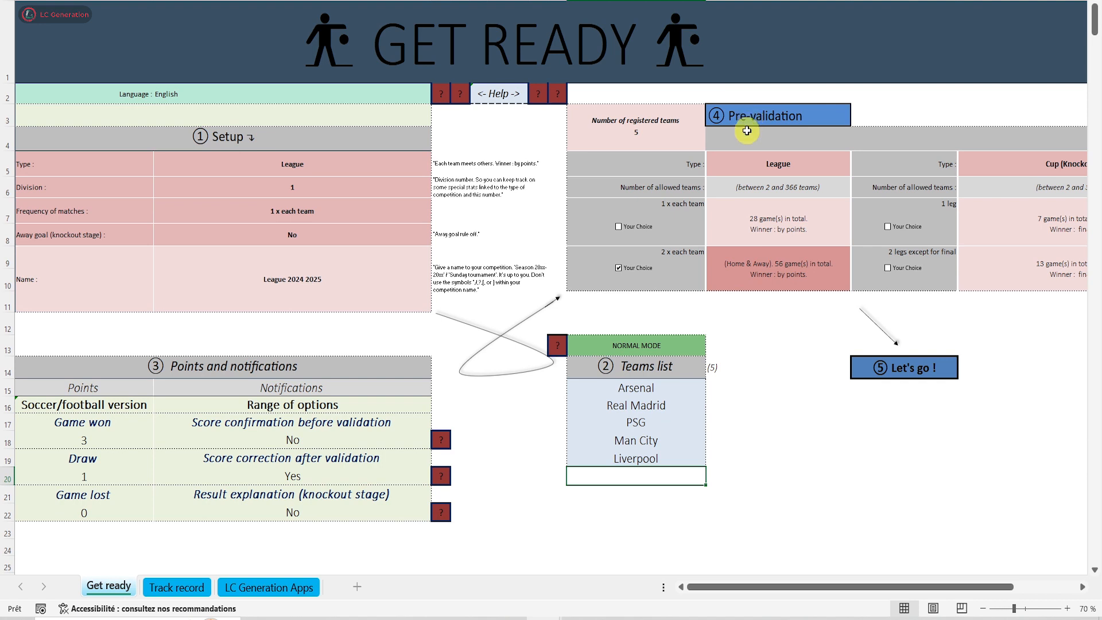
Run the pre-validation and create the League 2024 2025 competition with one match against each team.
{"action": "left_click", "coordinate": [750, 118]}
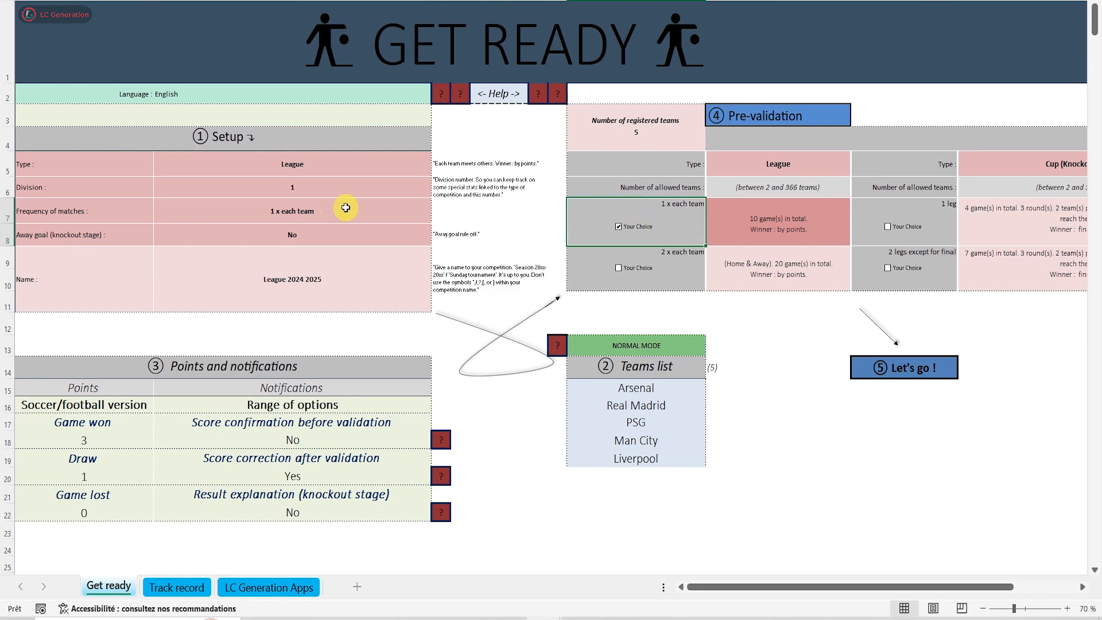
{"action": "left_click", "coordinate": [894, 373]}
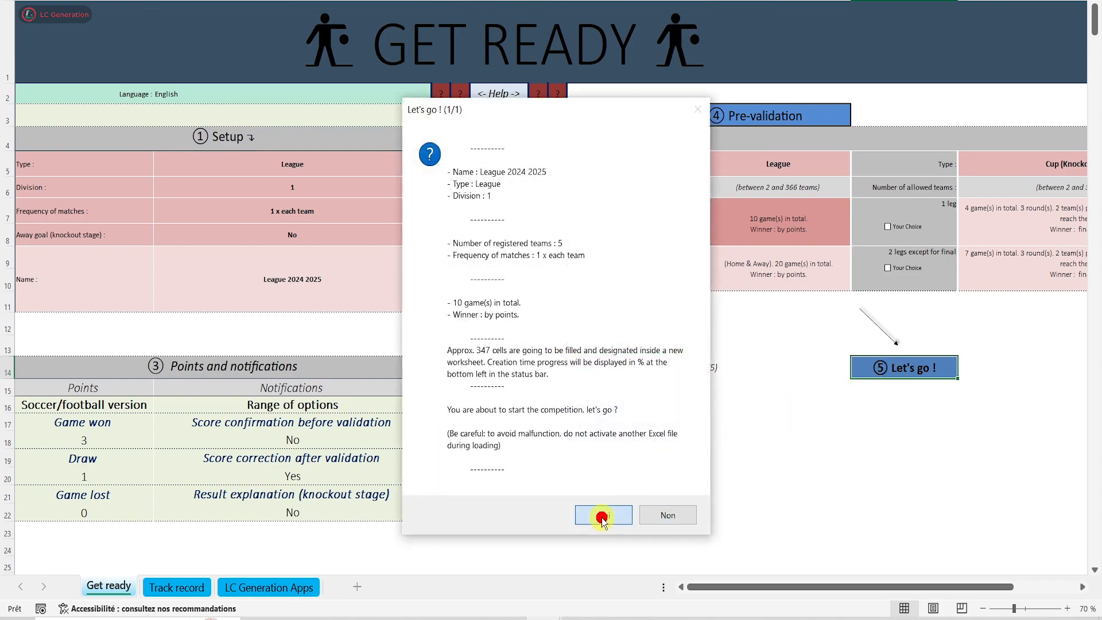
{"action": "left_click", "coordinate": [603, 517]}
{"action": "left_click", "coordinate": [670, 394]}
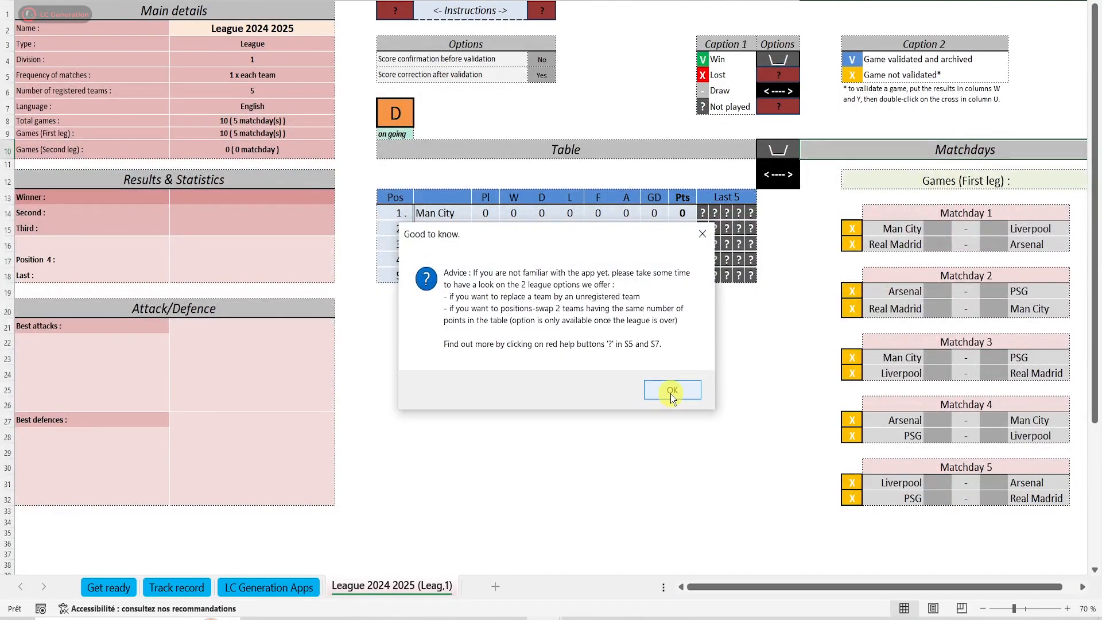
{"action": "left_click", "coordinate": [672, 393]}
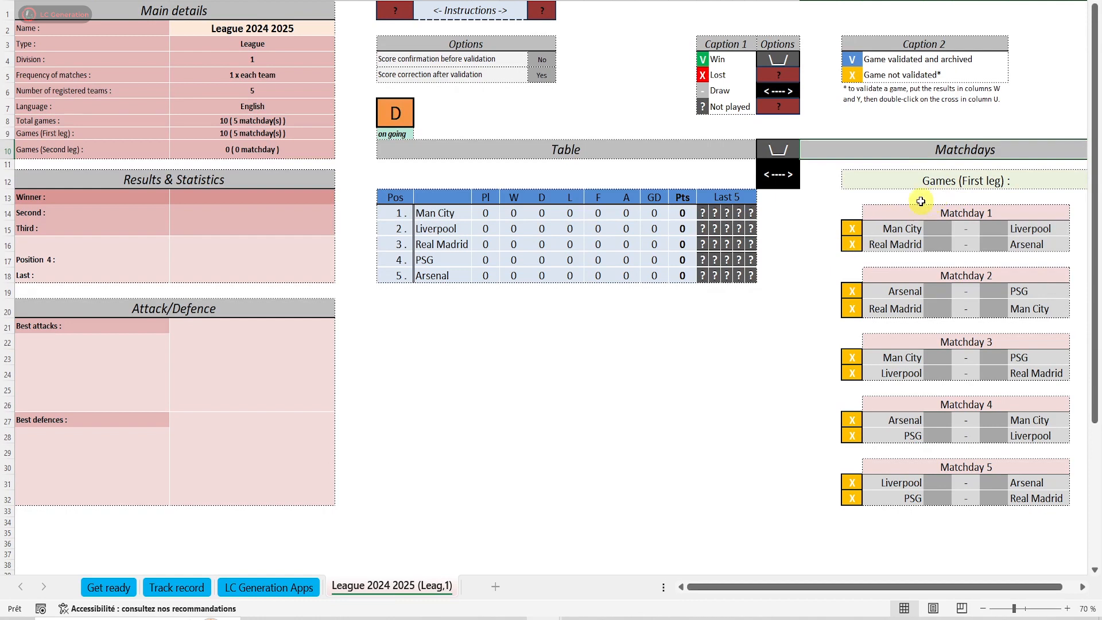
Delete the ongoing 1 x each team league sheet and confirm the deletion.
{"action": "left_click", "coordinate": [395, 113]}
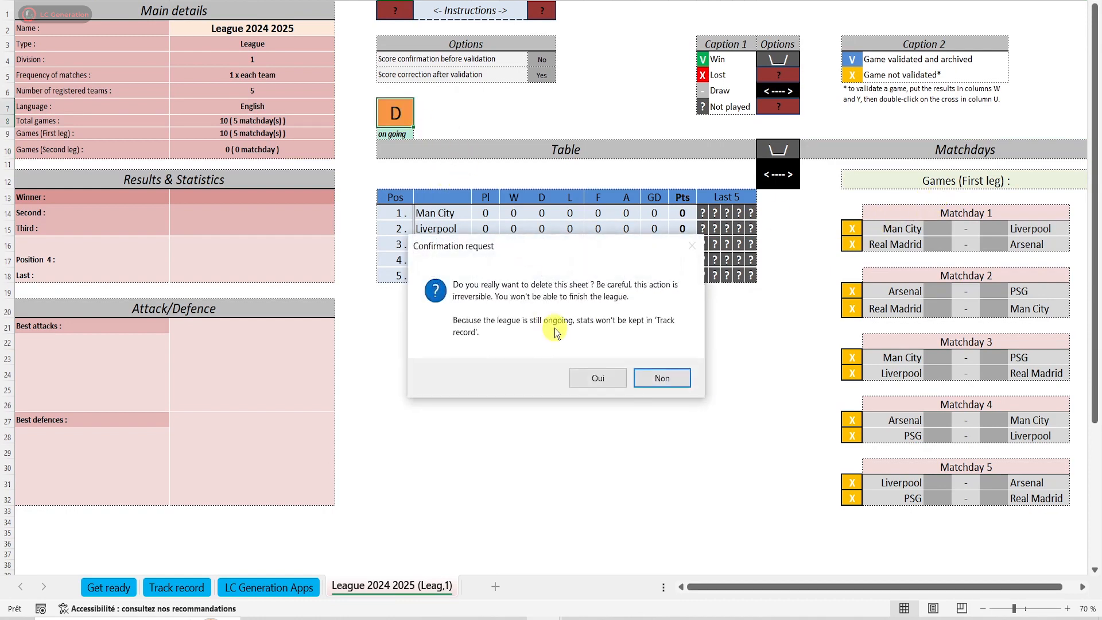
{"action": "left_click", "coordinate": [595, 378]}
{"action": "left_click", "coordinate": [592, 364]}
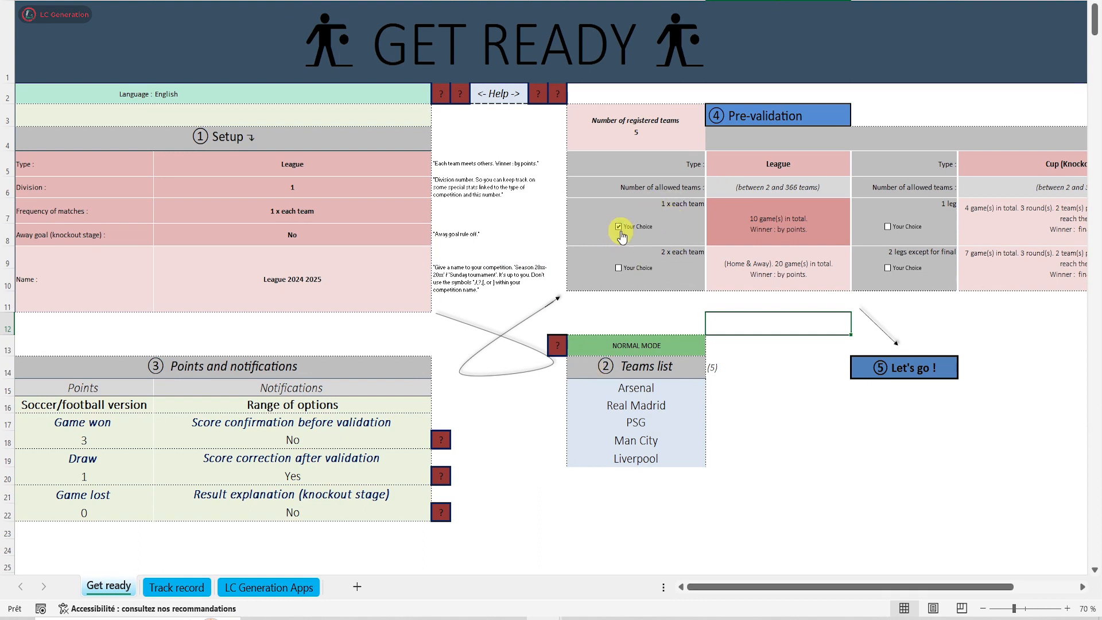
Select the League format with 2 x each team, create the competition and review its first-leg and second-leg fixtures.
{"action": "left_click", "coordinate": [618, 268]}
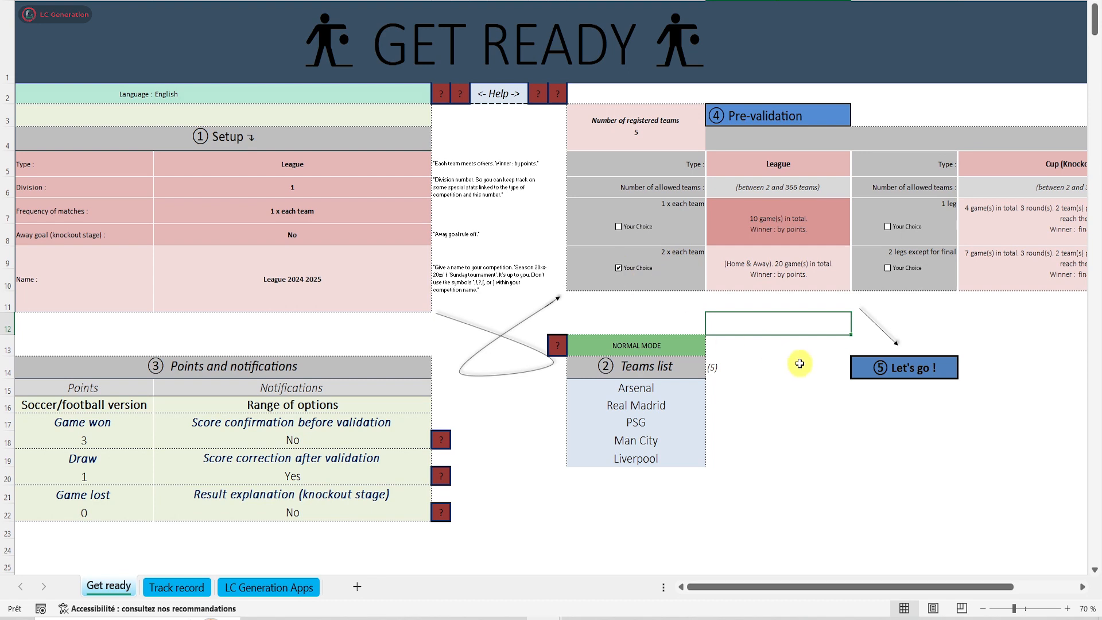
{"action": "left_click", "coordinate": [873, 367]}
{"action": "left_click", "coordinate": [614, 510]}
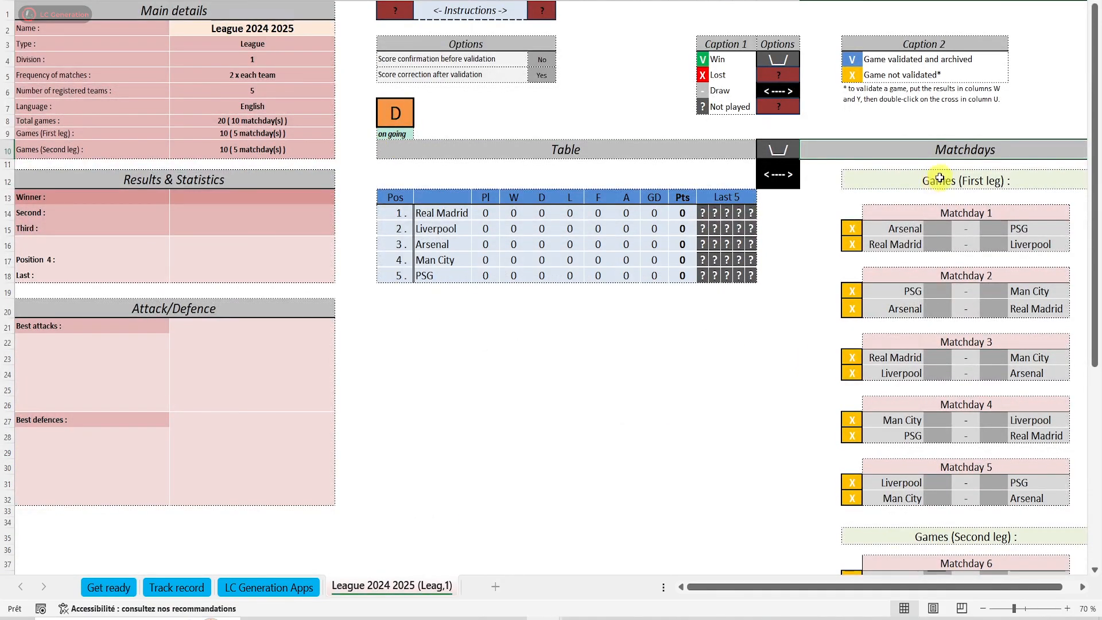
{"action": "scroll", "coordinate": [894, 350], "scroll_direction": "down", "scroll_amount": 4}
{"action": "scroll", "coordinate": [894, 350], "scroll_direction": "down", "scroll_amount": 3}
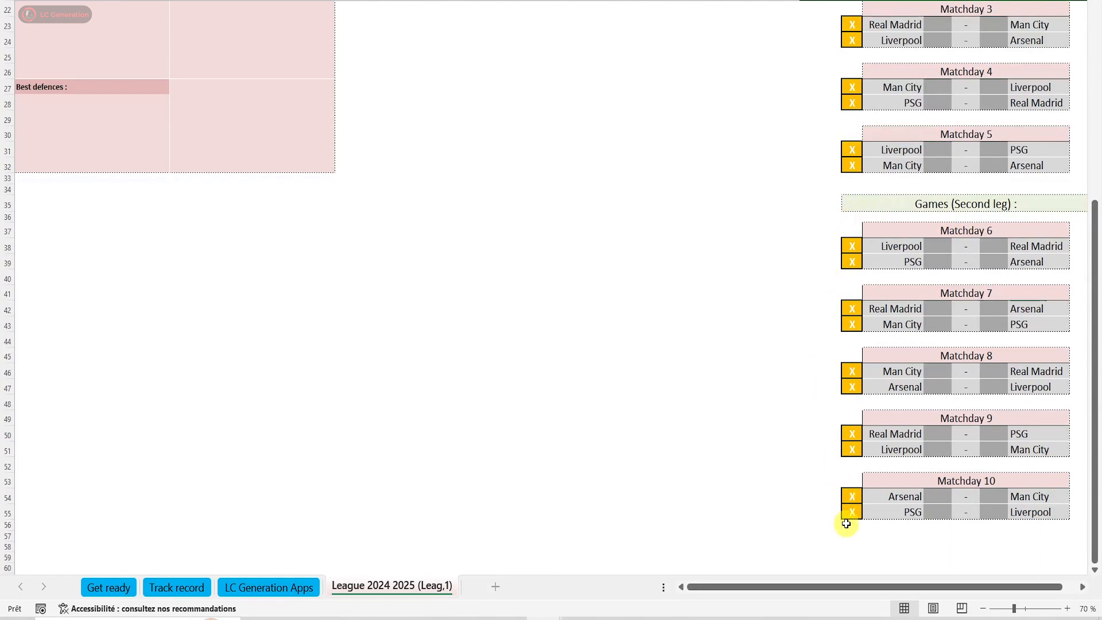
{"action": "scroll", "coordinate": [852, 246], "scroll_direction": "up", "scroll_amount": 7}
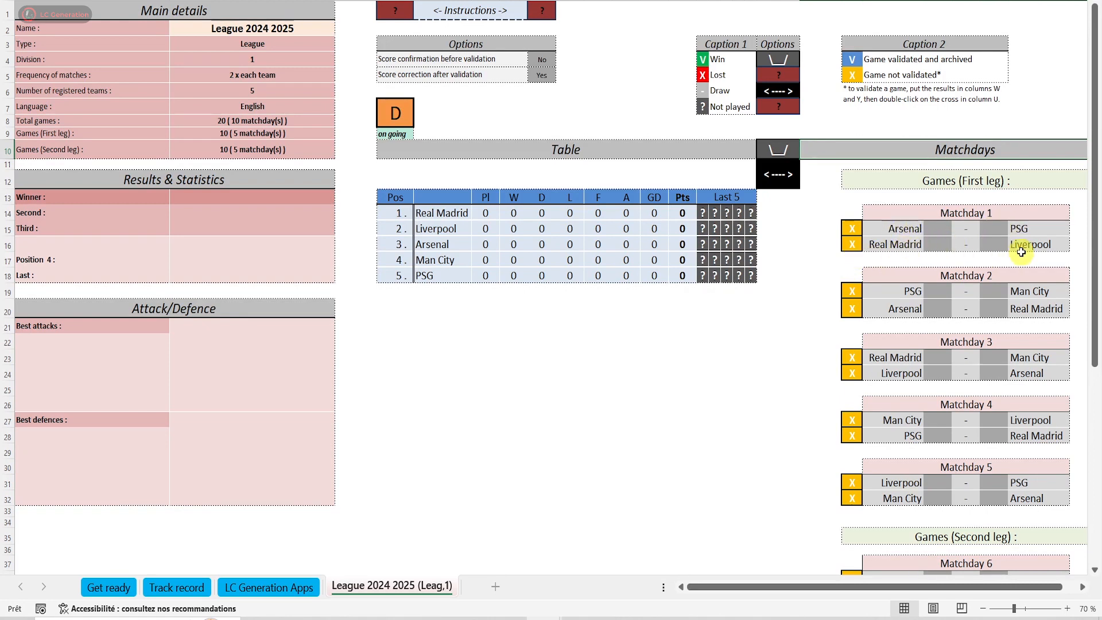
Delete the ongoing league sheet and create the 2 x each team league again with a fresh draw.
{"action": "left_click", "coordinate": [386, 109]}
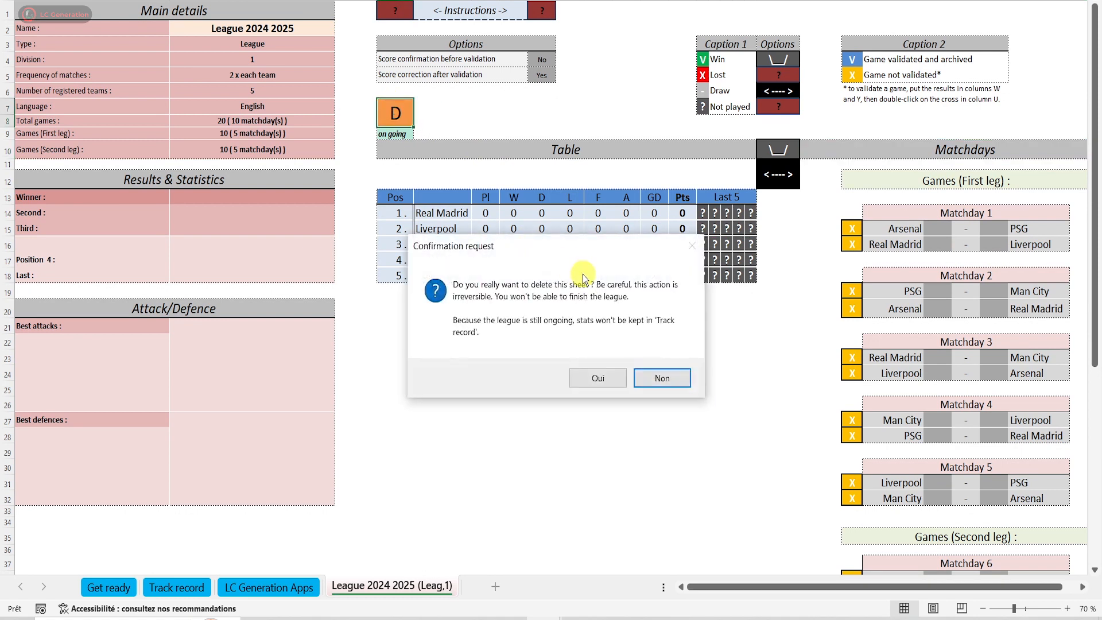
{"action": "left_click", "coordinate": [596, 378]}
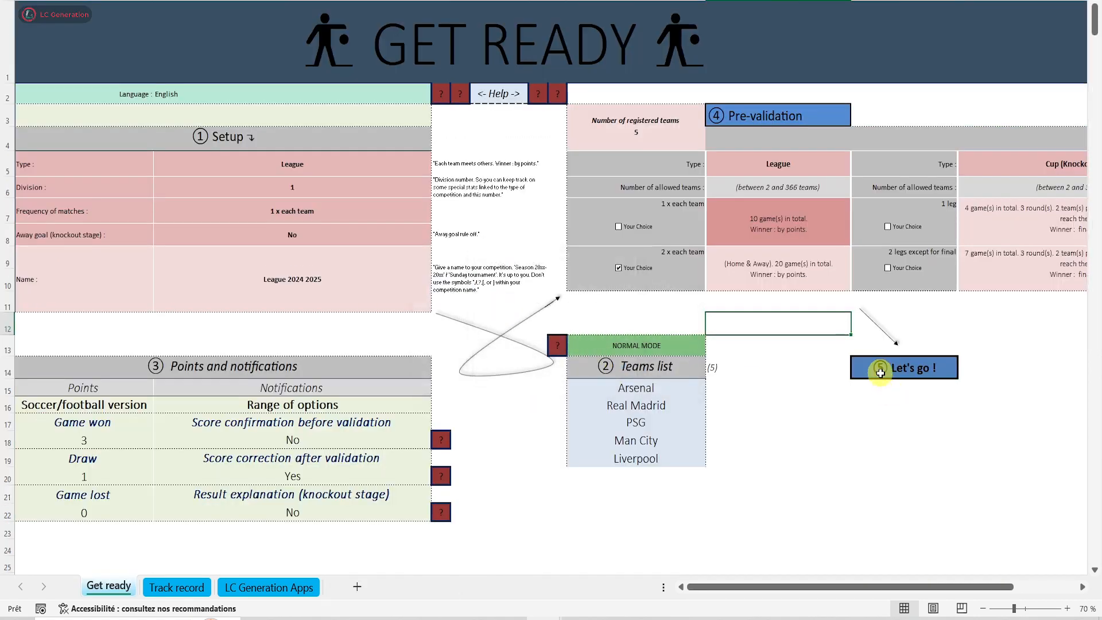
{"action": "left_click", "coordinate": [880, 373]}
{"action": "left_click", "coordinate": [619, 514]}
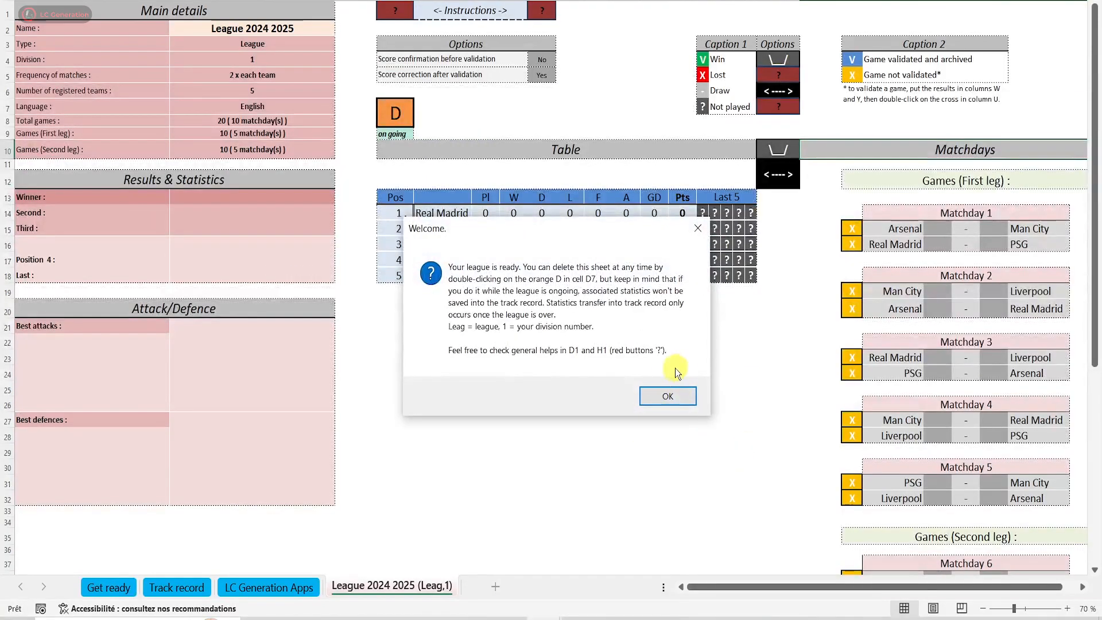
{"action": "left_click", "coordinate": [670, 395]}
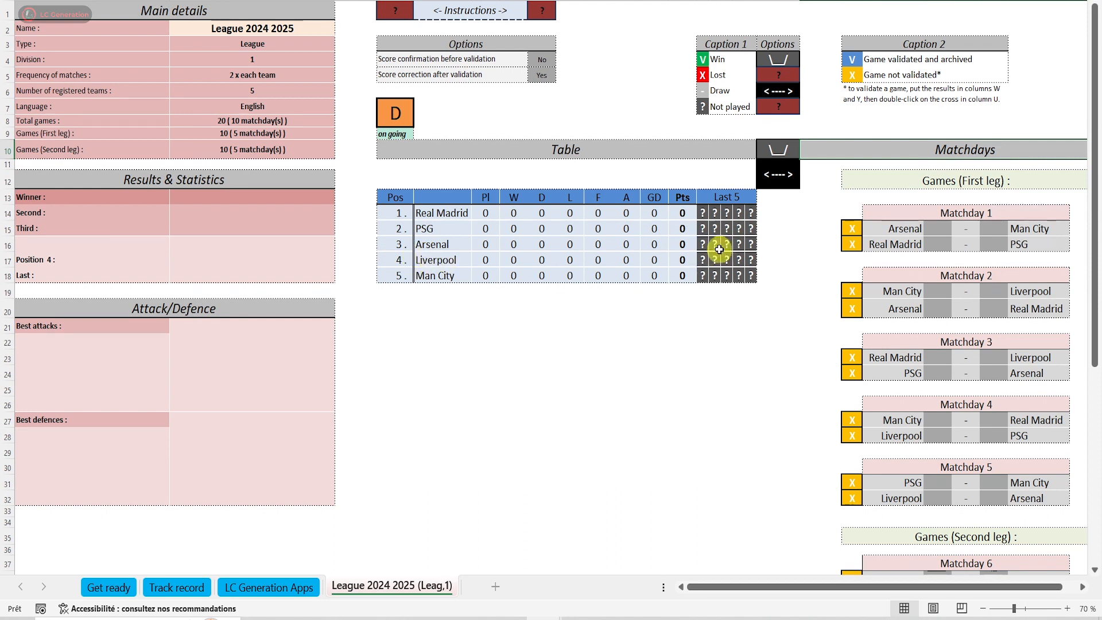
Mark Liverpool's row beside the table with an asterisk and replace the team with the unregistered team Barcelona.
{"action": "left_click", "coordinate": [772, 260]}
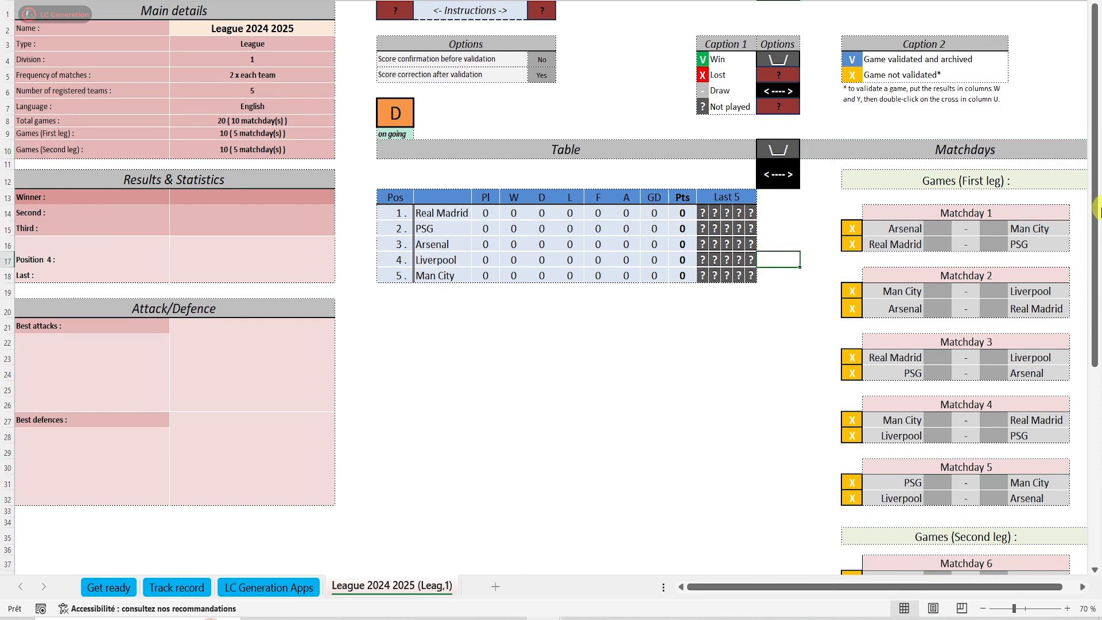
{"action": "type", "text": "*"}
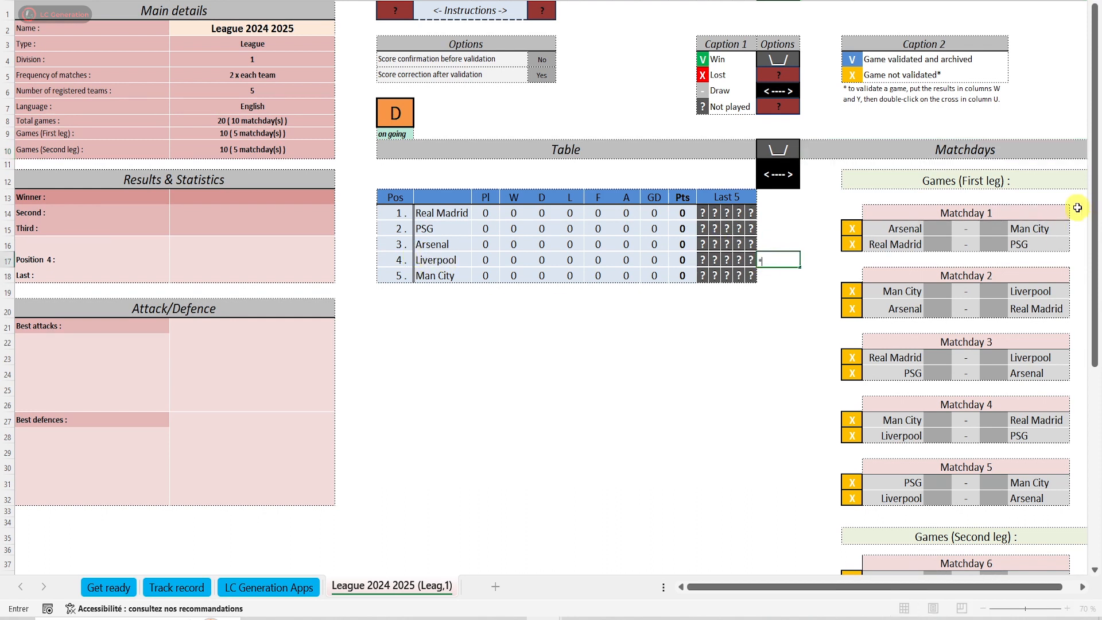
{"action": "left_click", "coordinate": [782, 153]}
{"action": "left_click", "coordinate": [591, 360]}
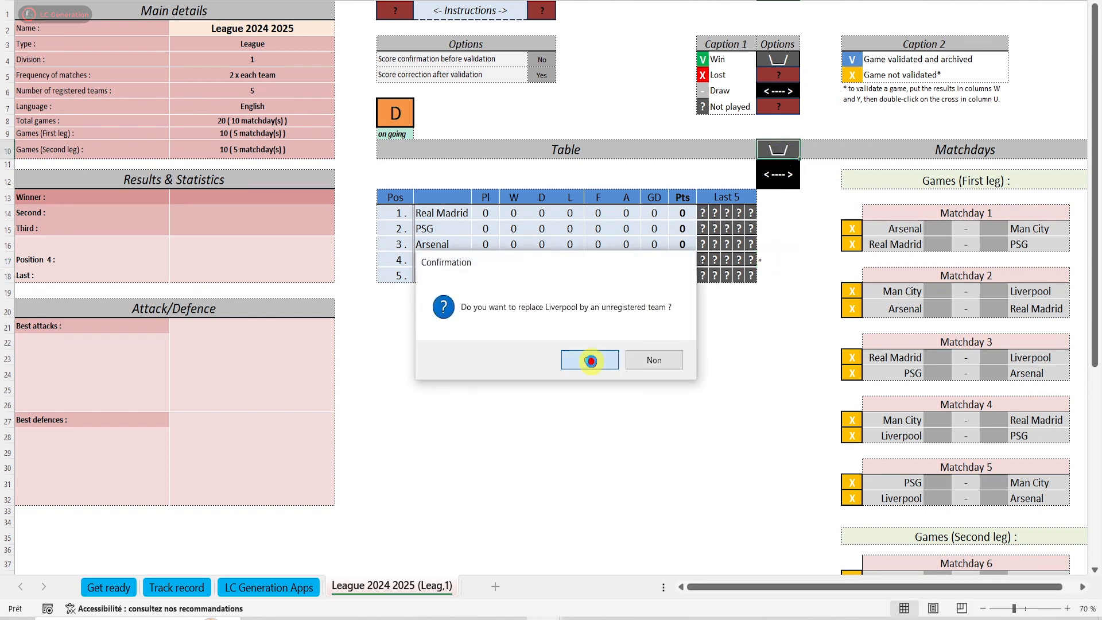
{"action": "type", "text": "Barcelona"}
{"action": "left_click", "coordinate": [658, 186]}
{"action": "left_click", "coordinate": [651, 360]}
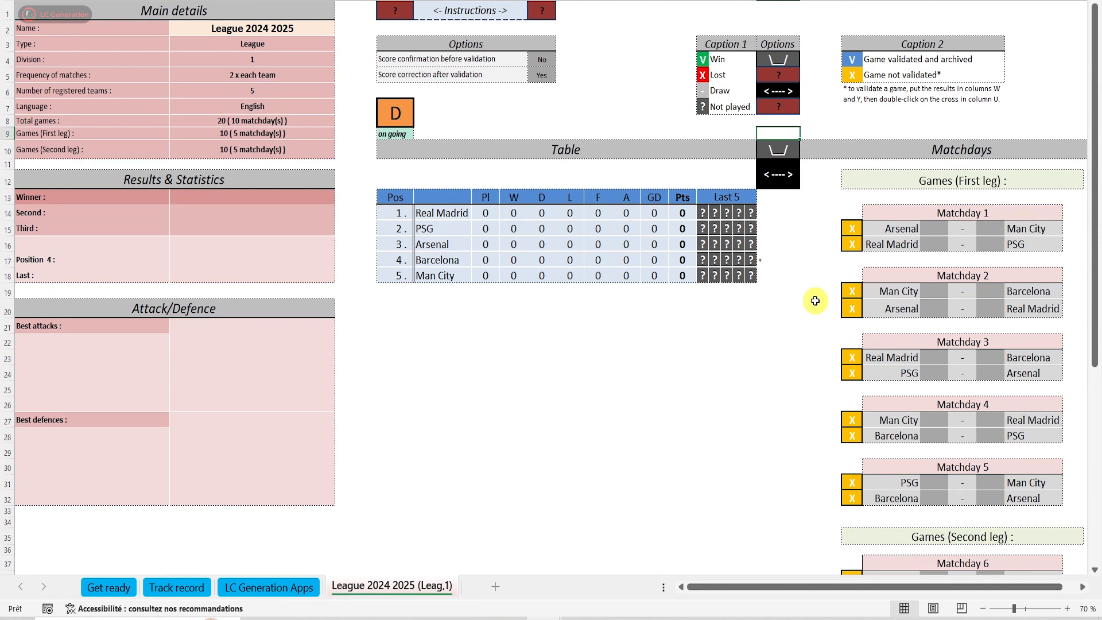
Enter and validate the Matchday 3 results: Real Madrid 1 - 0 Barcelona and PSG 2 - 2 Arsenal.
{"action": "left_click", "coordinate": [934, 357]}
{"action": "type", "text": "1"}
{"action": "key", "text": "Tab"}
{"action": "type", "text": "0"}
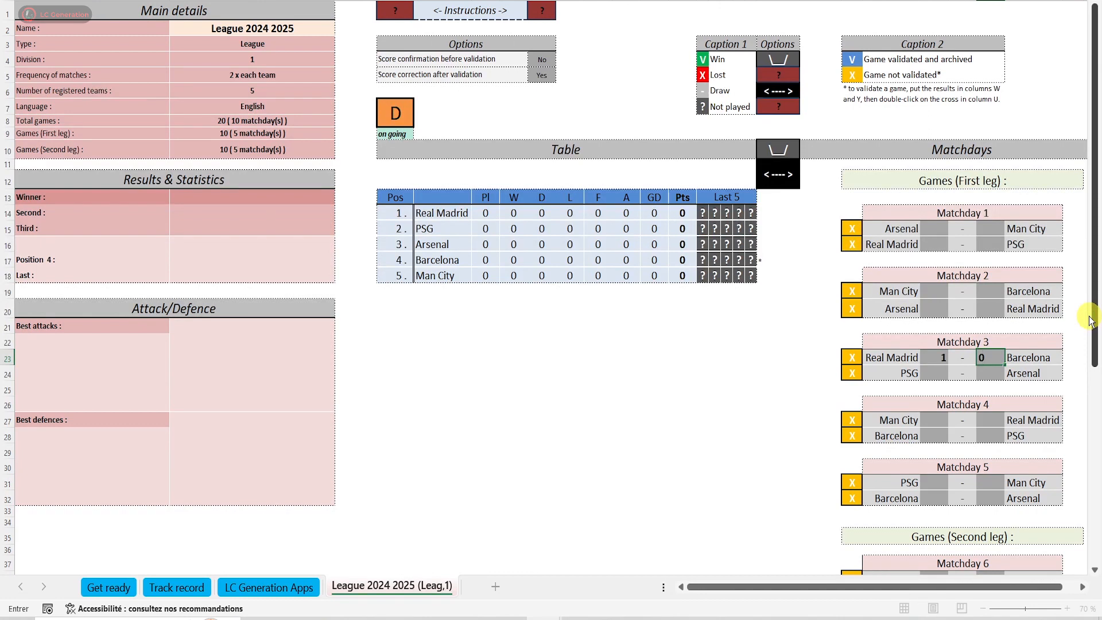
{"action": "key", "text": "Down"}
{"action": "type", "text": "2"}
{"action": "key", "text": "Left"}
{"action": "type", "text": "2"}
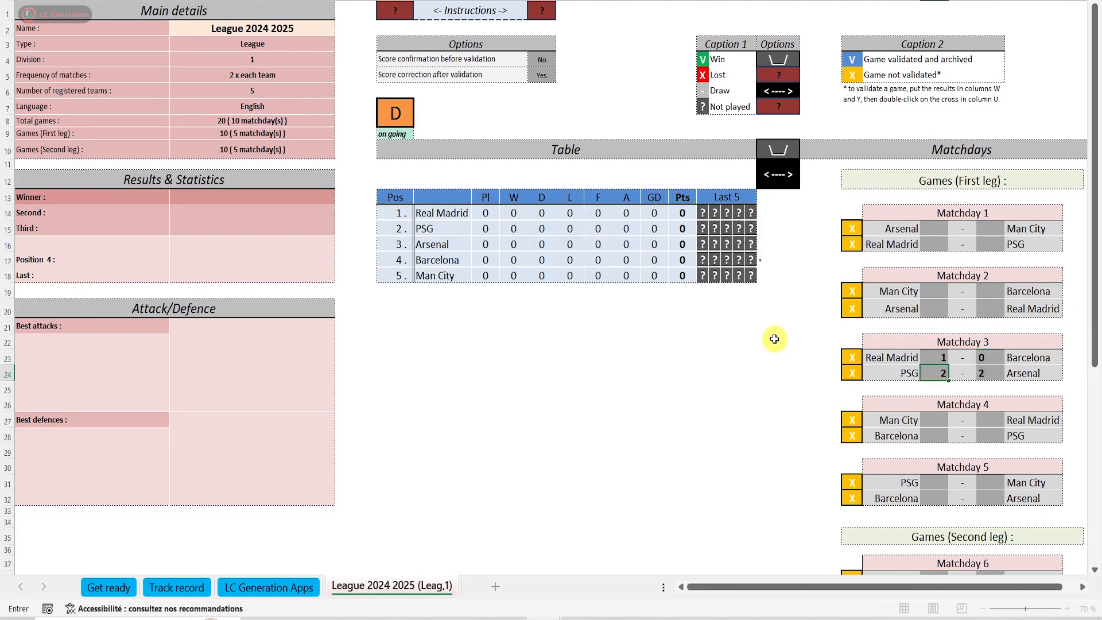
{"action": "double_click", "coordinate": [855, 359]}
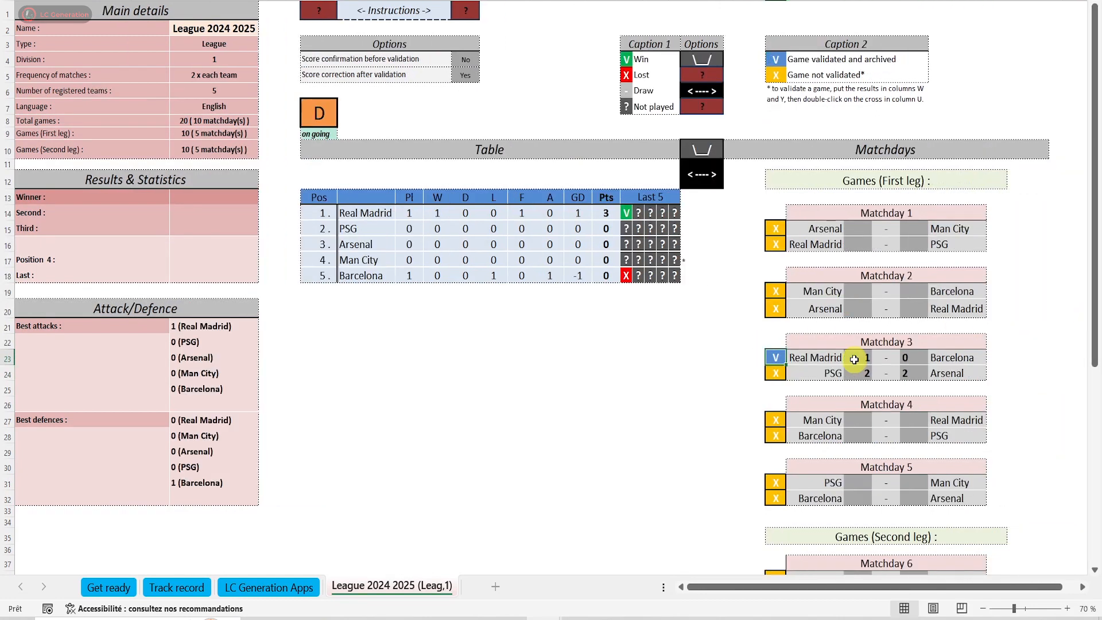
{"action": "double_click", "coordinate": [783, 372]}
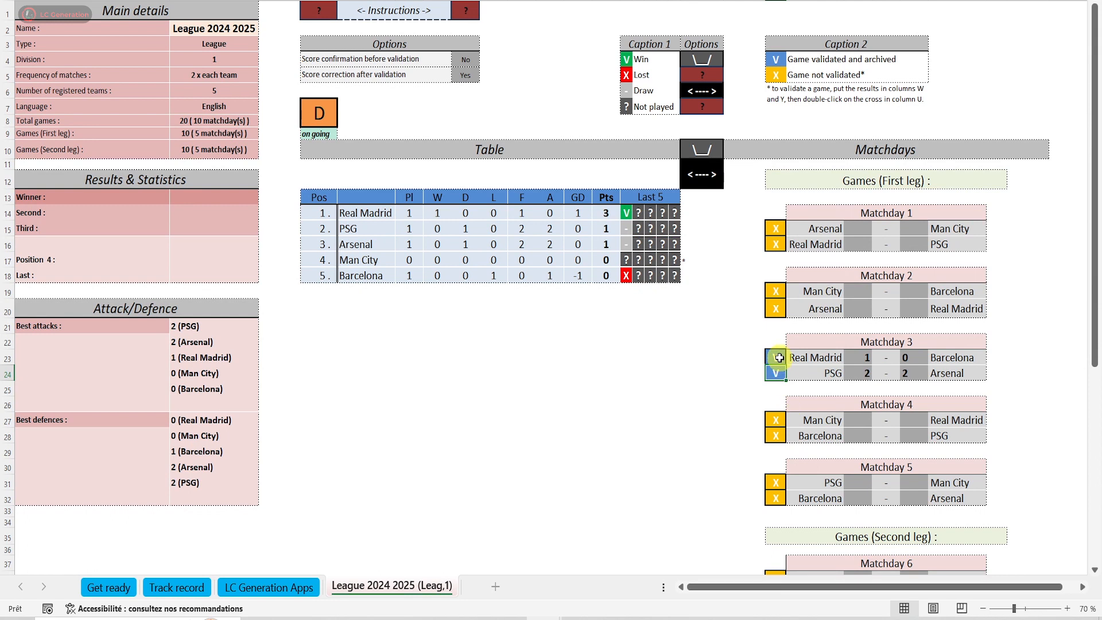
Enter 3 as Man City's score in the Matchday 10 game against PSG.
{"action": "scroll", "coordinate": [779, 390], "scroll_direction": "down", "scroll_amount": 13}
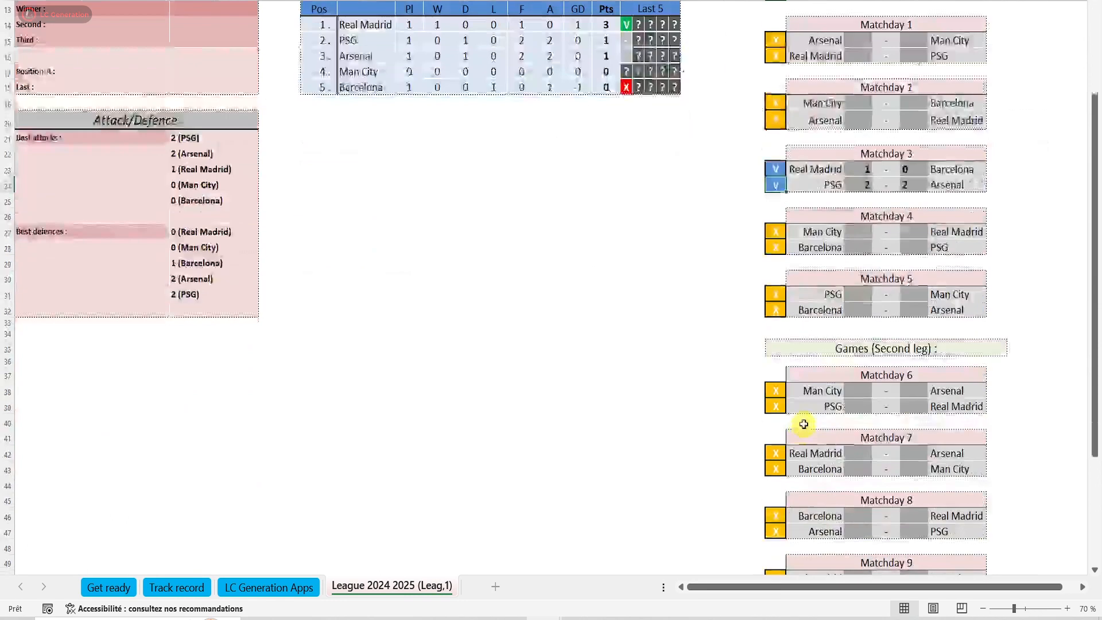
{"action": "left_click", "coordinate": [870, 242]}
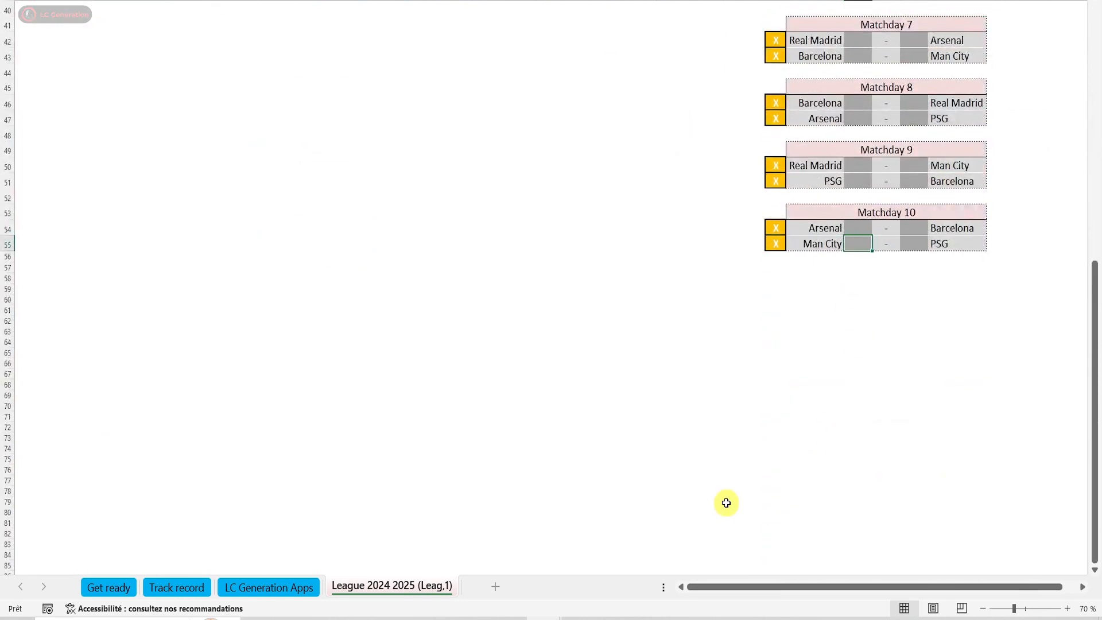
{"action": "type", "text": "3"}
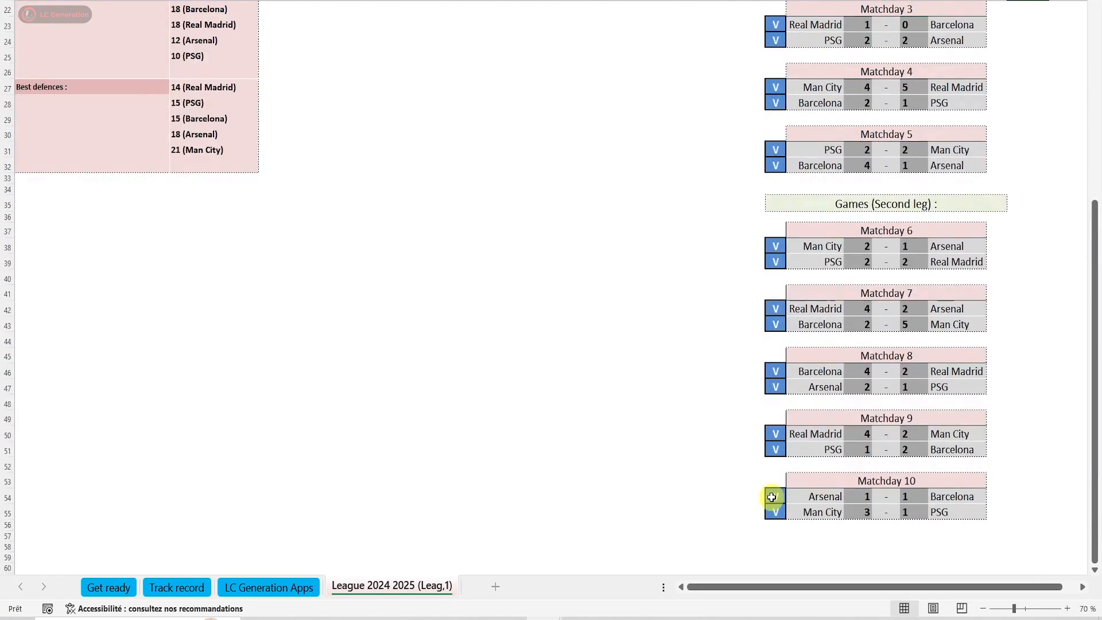
Enter and validate the Matchday 1 result Real Madrid 1 - 2 PSG, then close the update message.
{"action": "left_click_drag", "start_coordinate": [1094, 450], "coordinate": [1096, 271]}
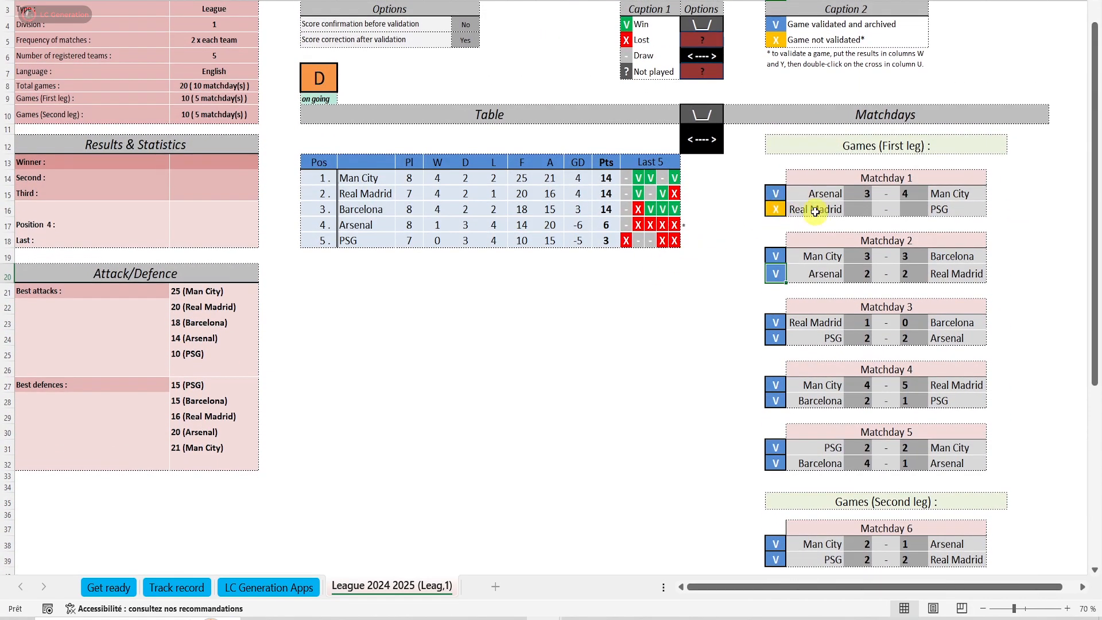
{"action": "left_click", "coordinate": [867, 209]}
{"action": "type", "text": "1"}
{"action": "left_click", "coordinate": [913, 210]}
{"action": "type", "text": "2"}
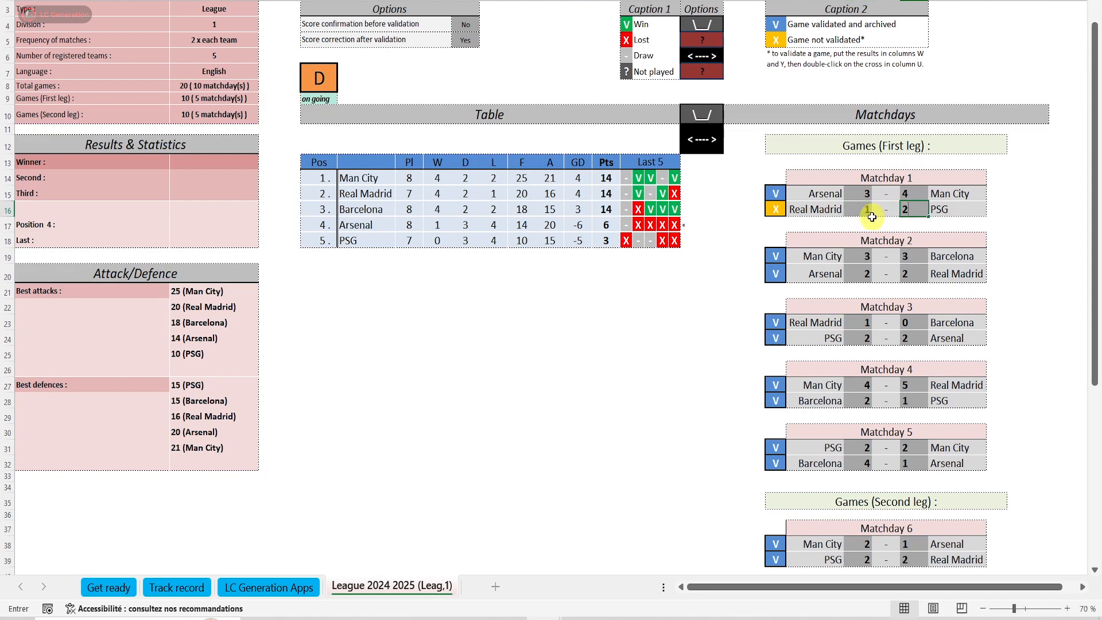
{"action": "double_click", "coordinate": [787, 212]}
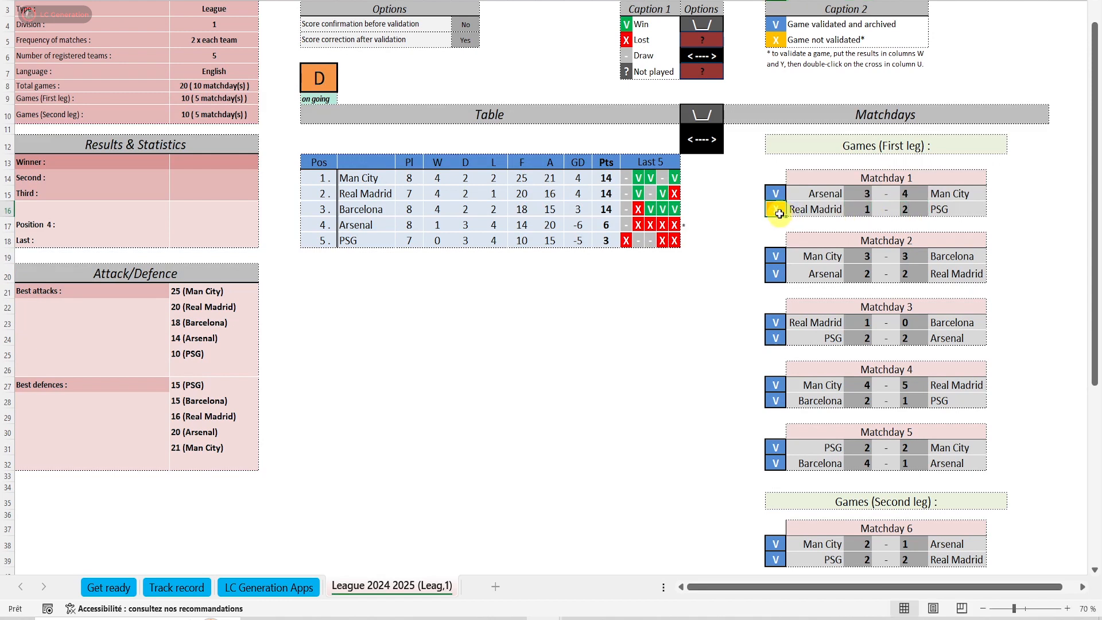
{"action": "left_click", "coordinate": [640, 360]}
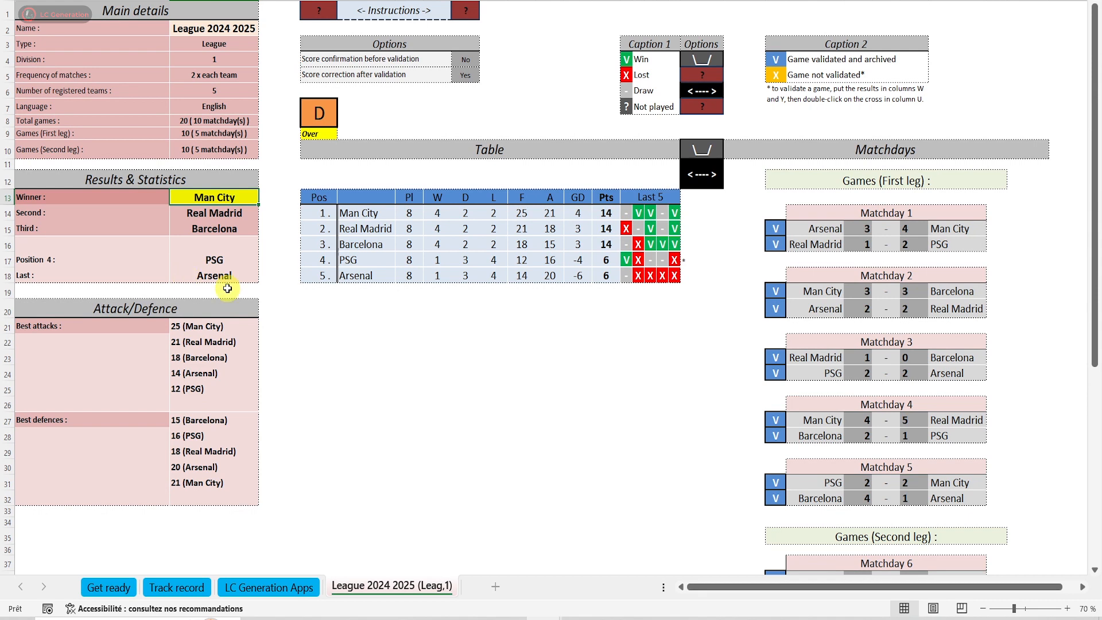
Open the Track record sheet and filter the saved league history to All divisions.
{"action": "left_click", "coordinate": [172, 597]}
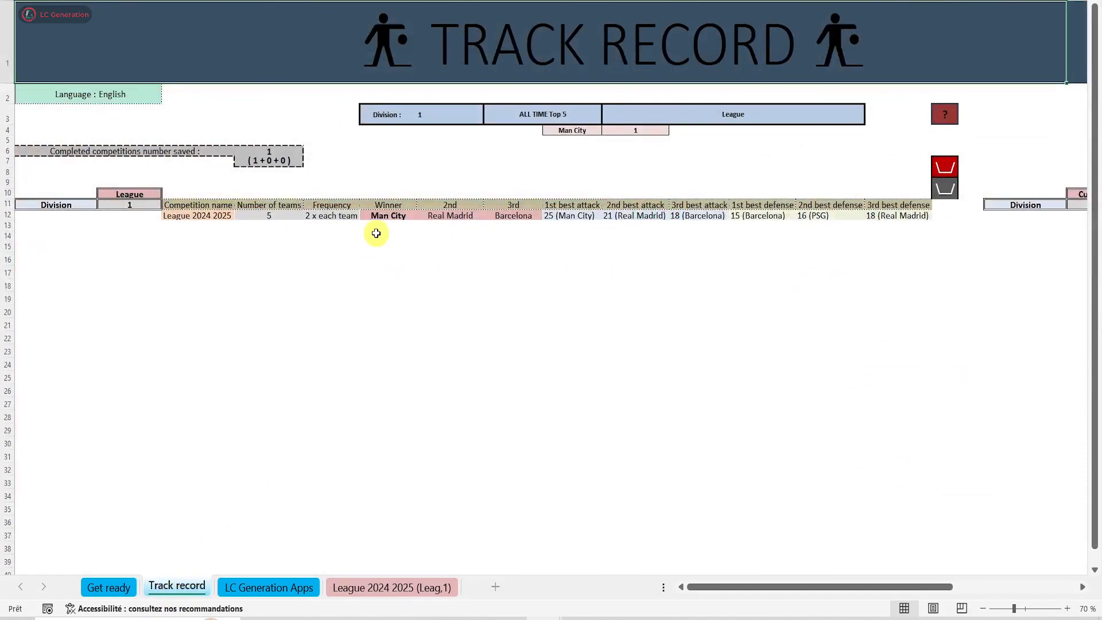
{"action": "left_click", "coordinate": [166, 205]}
{"action": "left_click", "coordinate": [147, 266]}
{"action": "left_click", "coordinate": [166, 205]}
{"action": "scroll", "coordinate": [166, 214], "scroll_direction": "up", "scroll_amount": 1}
{"action": "left_click", "coordinate": [148, 214]}
Show the all-time top 5 for All divisions and All competitions.
{"action": "left_click", "coordinate": [444, 118]}
{"action": "left_click", "coordinate": [488, 118]}
{"action": "left_click", "coordinate": [766, 116]}
{"action": "left_click", "coordinate": [872, 115]}
{"action": "left_click", "coordinate": [805, 152]}
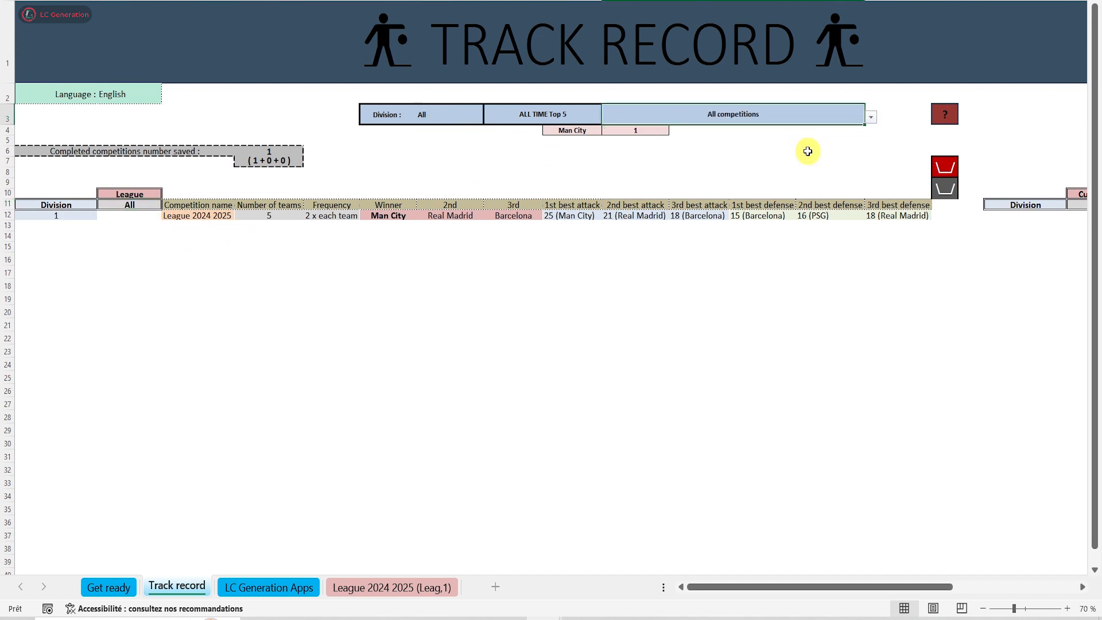
Clear the asterisk beside PSG, mark Man City and Real Madrid with asterisks, swap their table positions and check the Track record.
{"action": "left_click", "coordinate": [386, 587]}
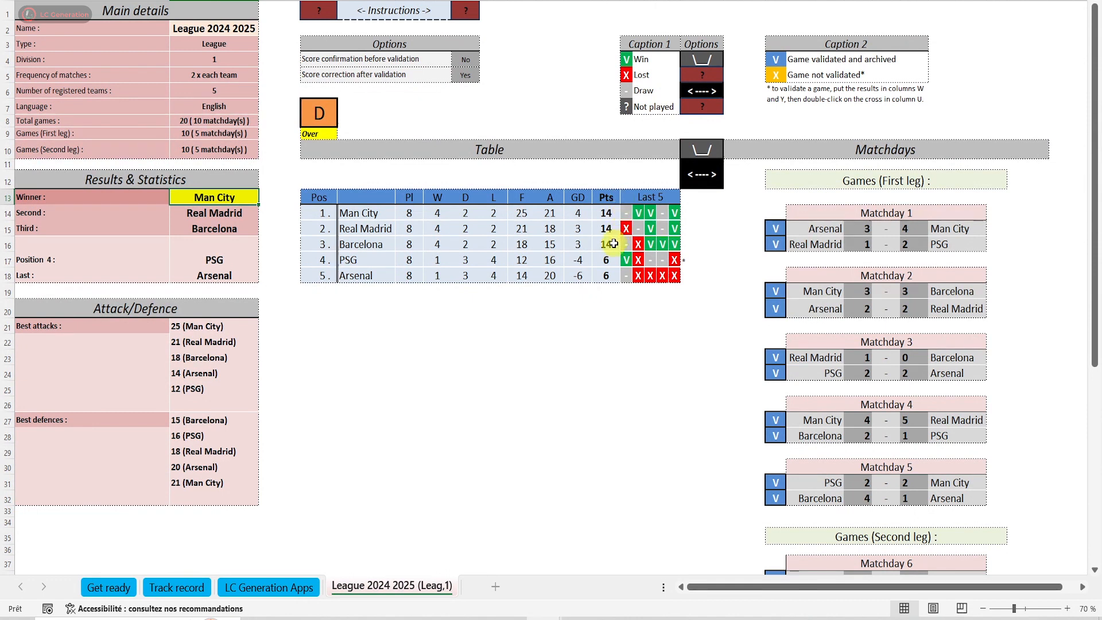
{"action": "left_click", "coordinate": [712, 258]}
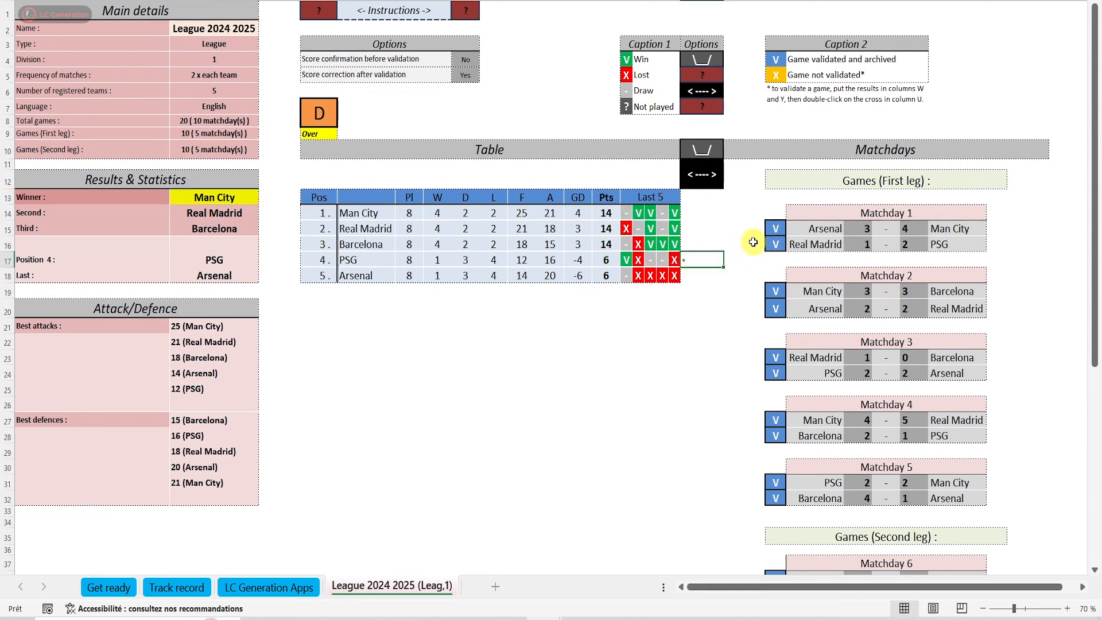
{"action": "left_click", "coordinate": [700, 225]}
{"action": "type", "text": "*"}
{"action": "left_click", "coordinate": [699, 213]}
{"action": "type", "text": "*"}
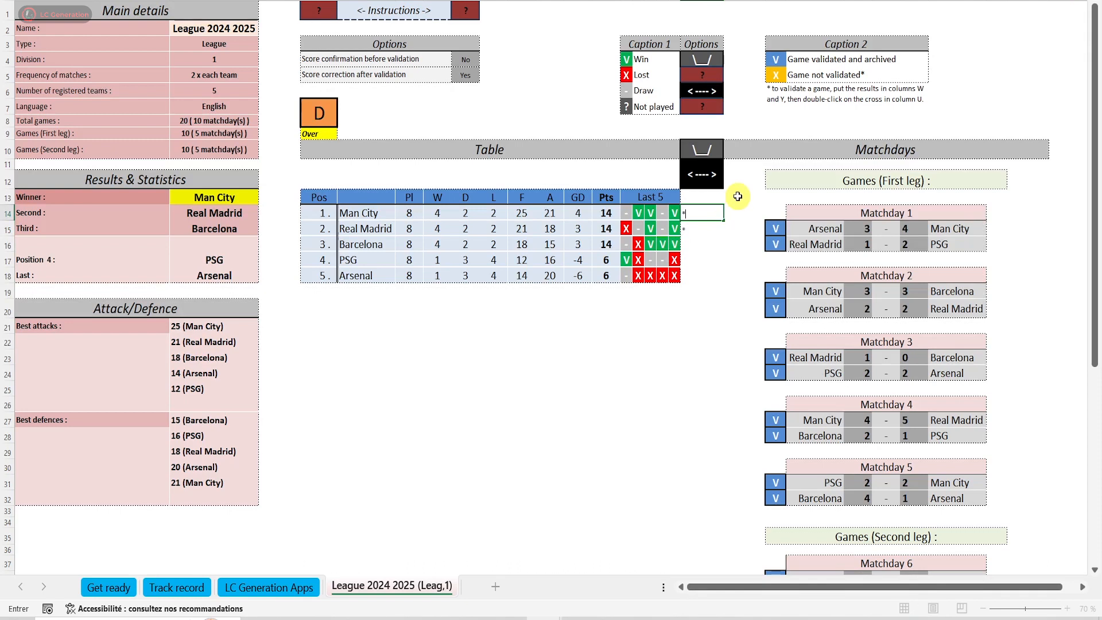
{"action": "left_click", "coordinate": [708, 171]}
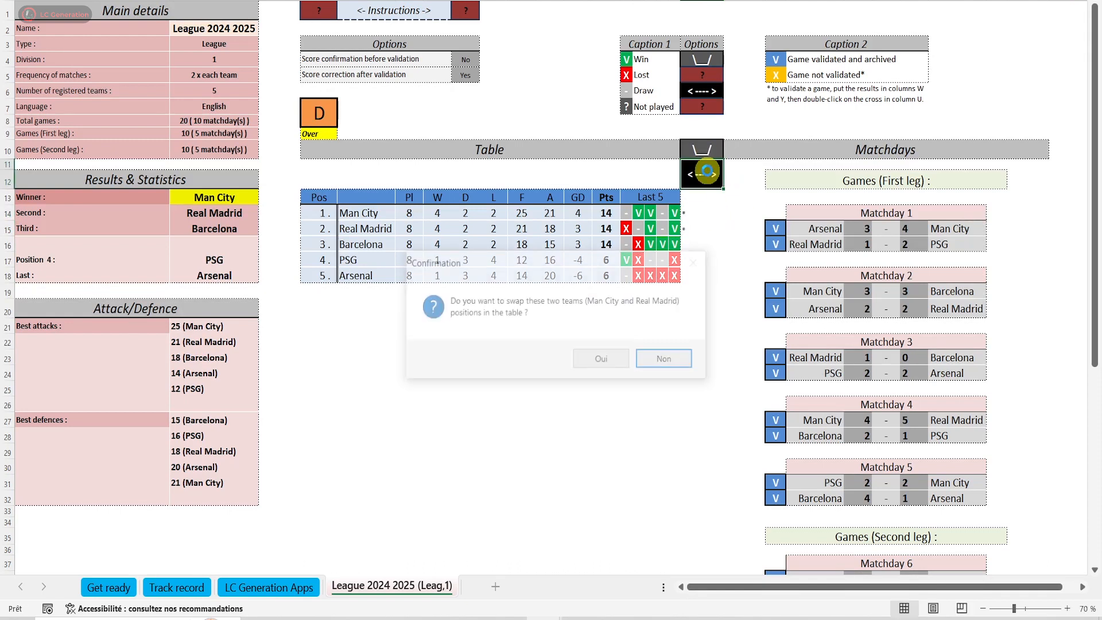
{"action": "left_click", "coordinate": [610, 357]}
{"action": "key", "text": "Return"}
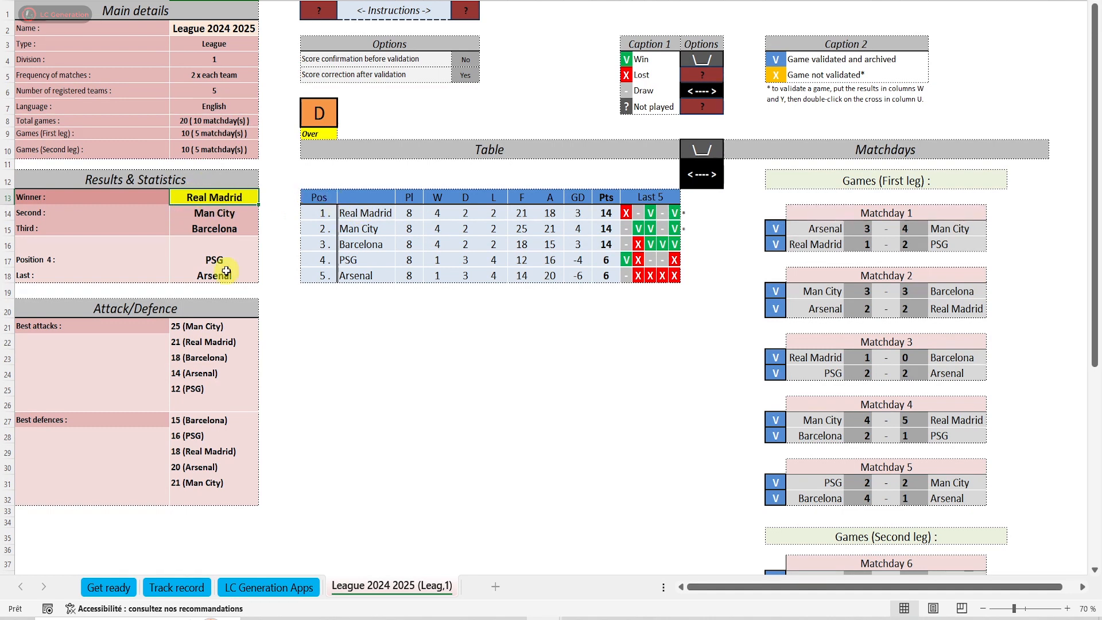
{"action": "left_click", "coordinate": [178, 587]}
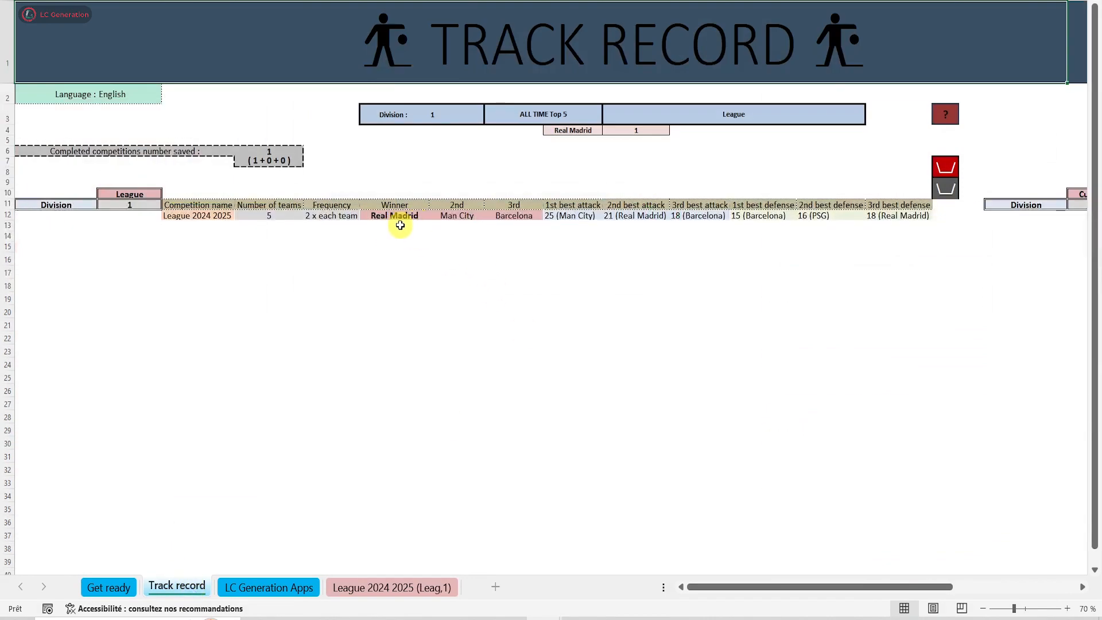
Reopen the validated Matchday 3 game in League 2024 2025, correct it to Real Madrid 1 - 4 Barcelona and validate it again.
{"action": "left_click", "coordinate": [392, 586]}
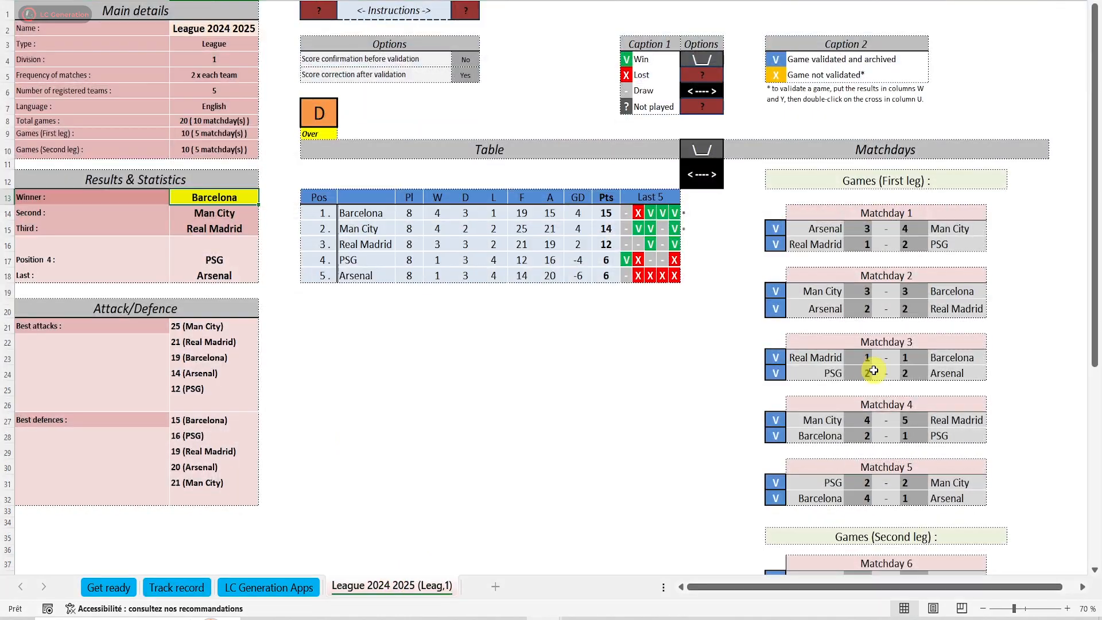
{"action": "double_click", "coordinate": [781, 358]}
{"action": "double_click", "coordinate": [906, 360]}
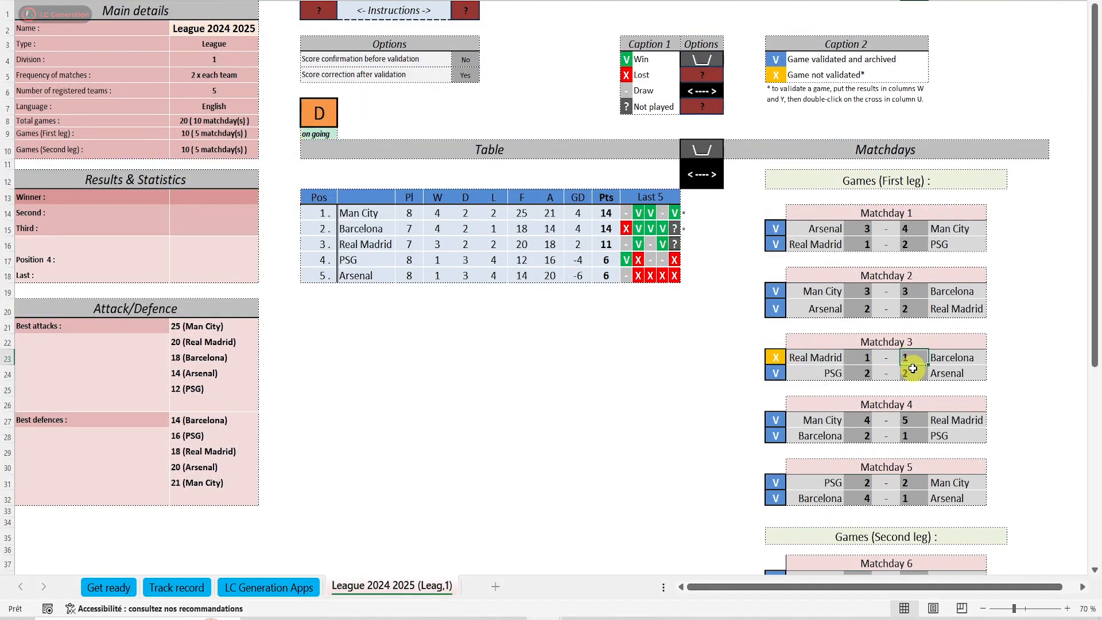
{"action": "key", "text": "BackSpace"}
{"action": "type", "text": "4"}
{"action": "double_click", "coordinate": [778, 357]}
{"action": "left_click", "coordinate": [652, 360]}
{"action": "left_click", "coordinate": [652, 358]}
{"action": "left_click", "coordinate": [661, 433]}
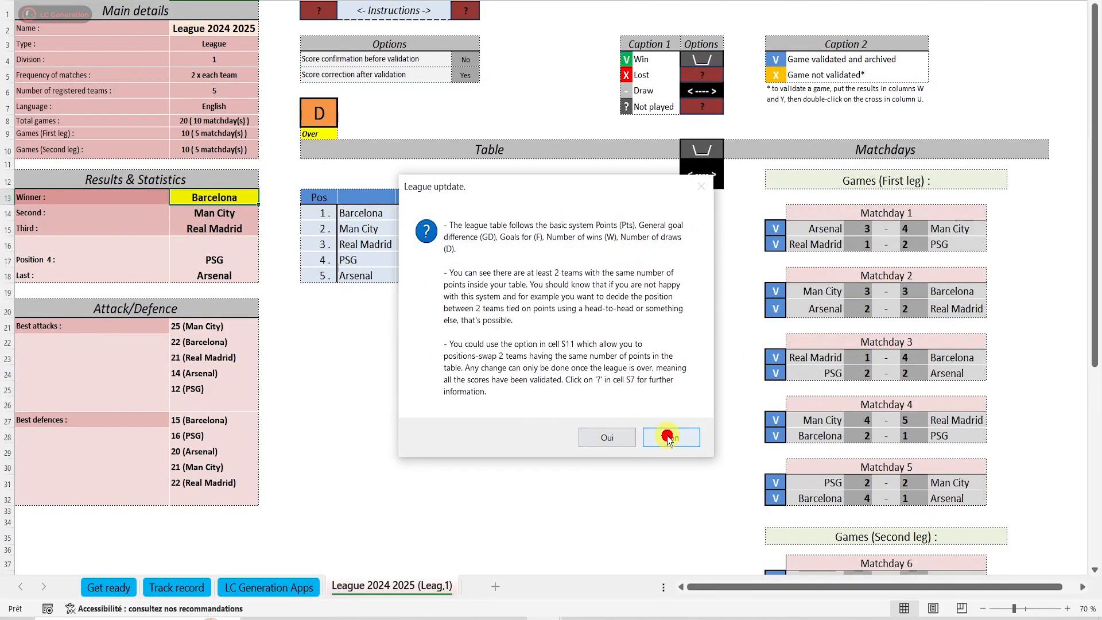
Add AC Milan and Bayern to the teams list on the Get ready sheet.
{"action": "left_click", "coordinate": [112, 591]}
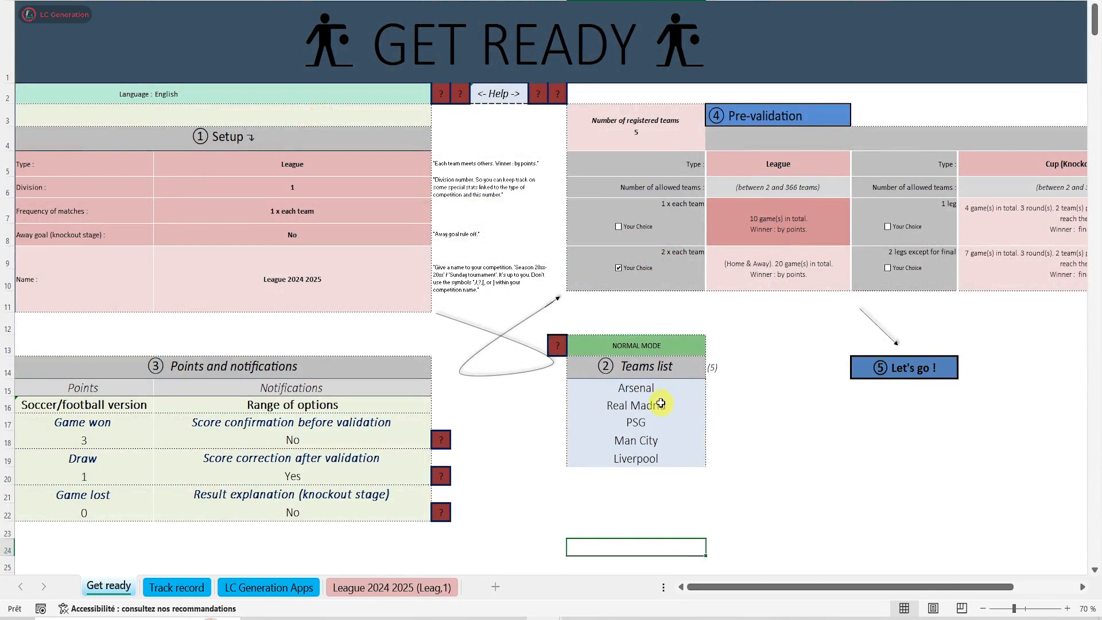
{"action": "left_click", "coordinate": [654, 478]}
{"action": "type", "text": "AC Milan"}
{"action": "key", "text": "Return"}
{"action": "type", "text": "Bayern"}
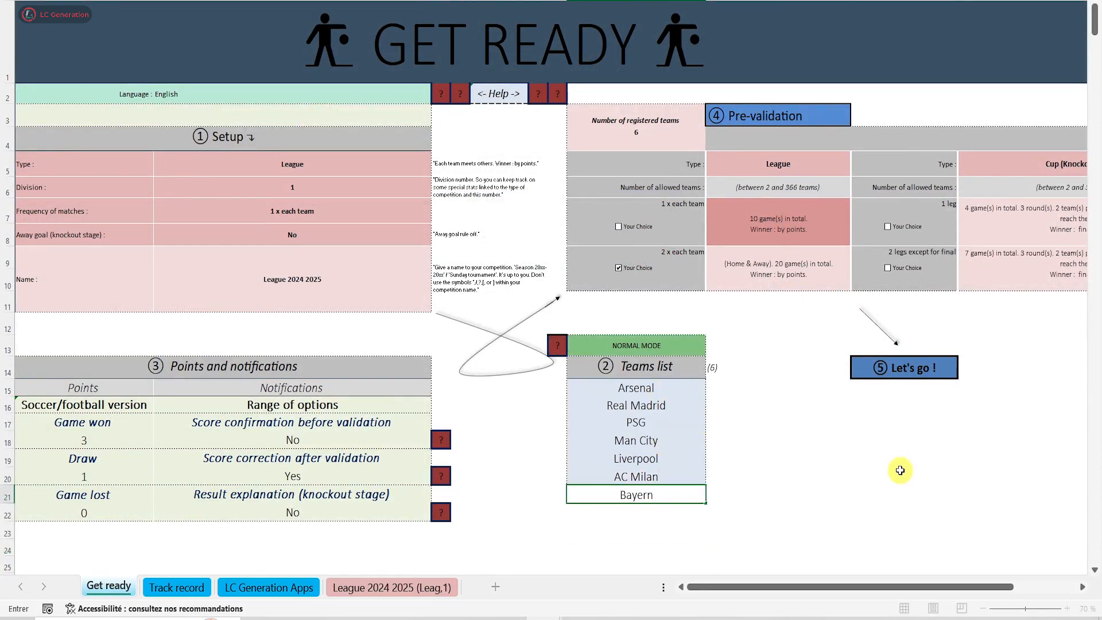
{"action": "left_click", "coordinate": [900, 470]}
Pre-validate the seven-team list and try to create the competition under the name League 2024 2025.
{"action": "left_click", "coordinate": [893, 368]}
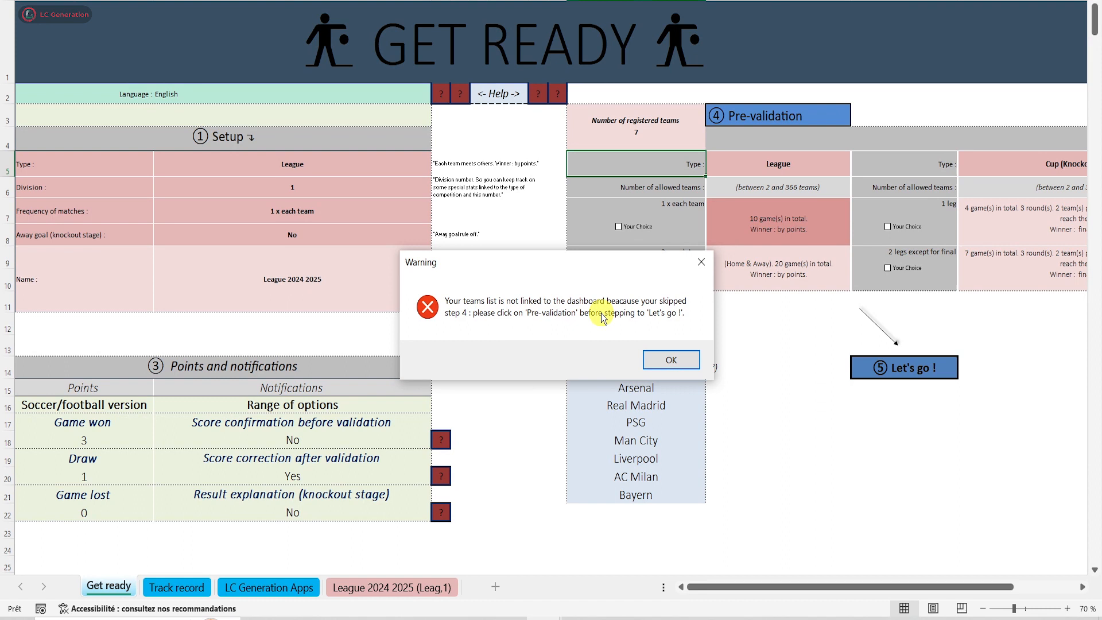
{"action": "left_click", "coordinate": [671, 360]}
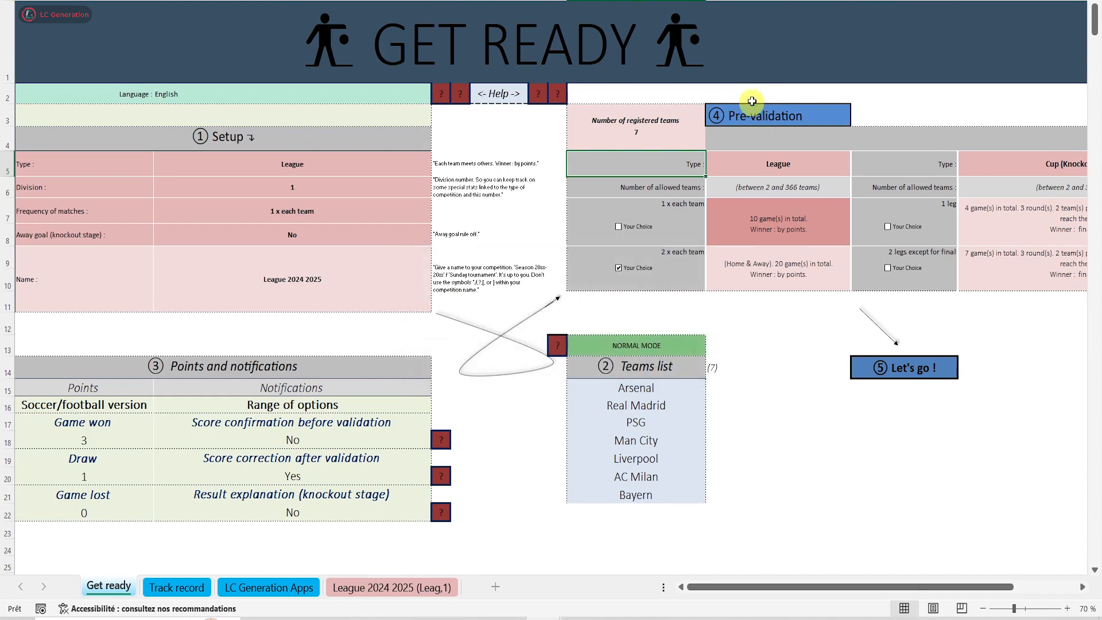
{"action": "left_click", "coordinate": [765, 116]}
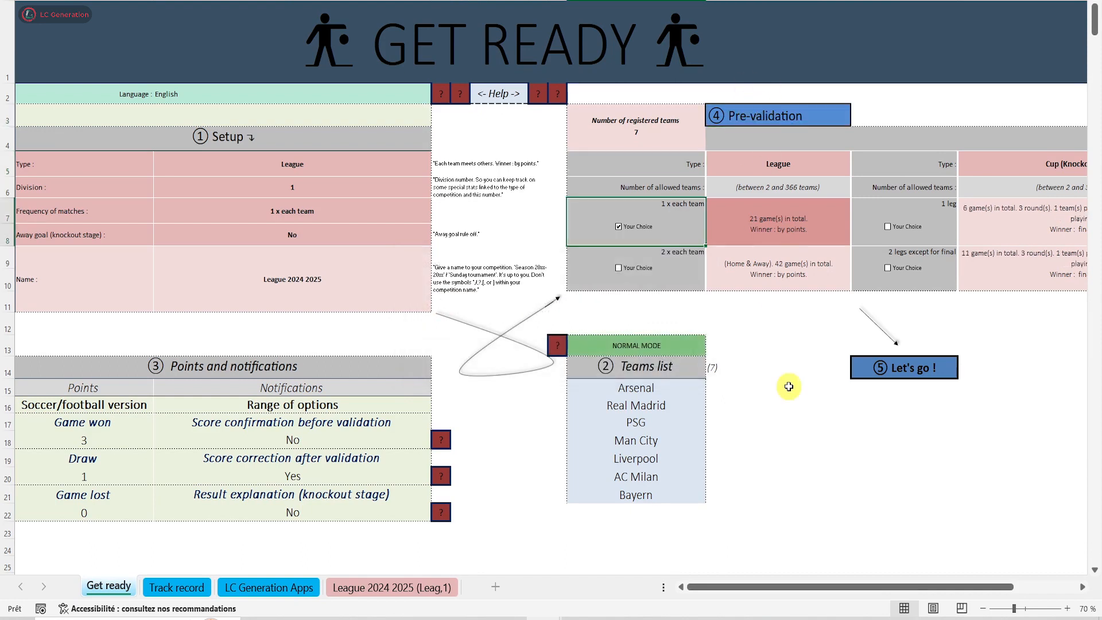
{"action": "left_click", "coordinate": [902, 369]}
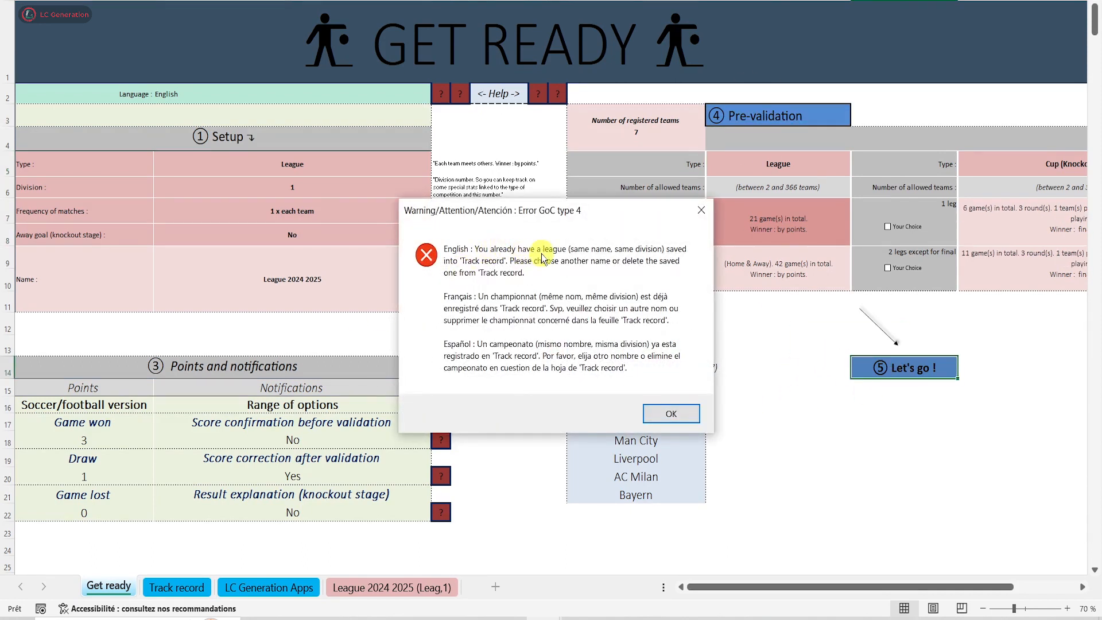
{"action": "left_click", "coordinate": [671, 414]}
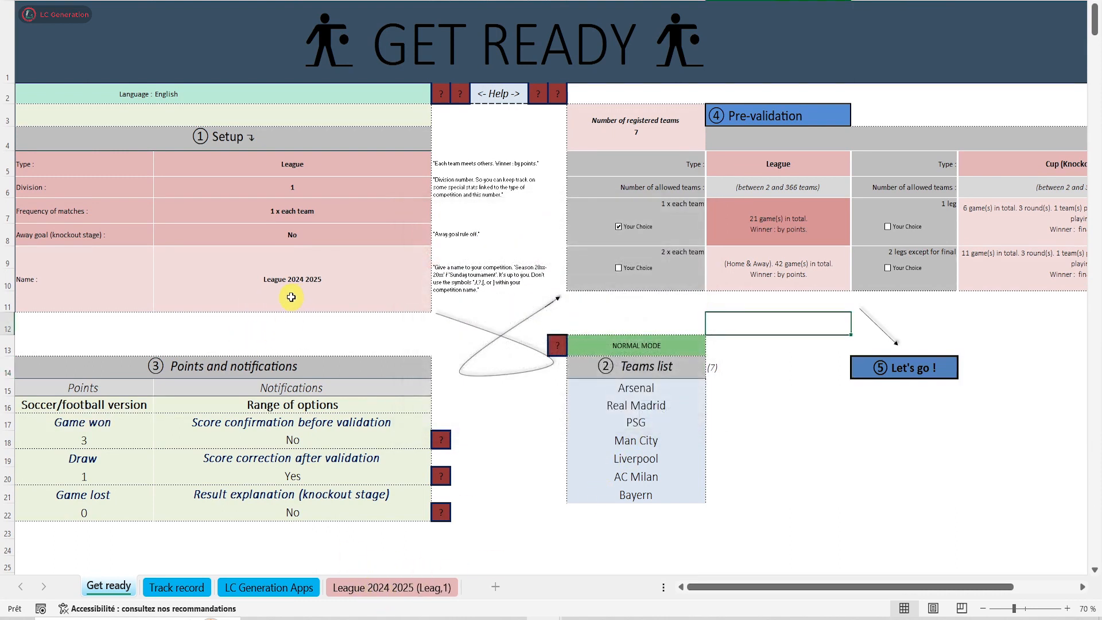
Rename the competition to League n2 and create it with 1 x each team.
{"action": "left_click", "coordinate": [305, 280]}
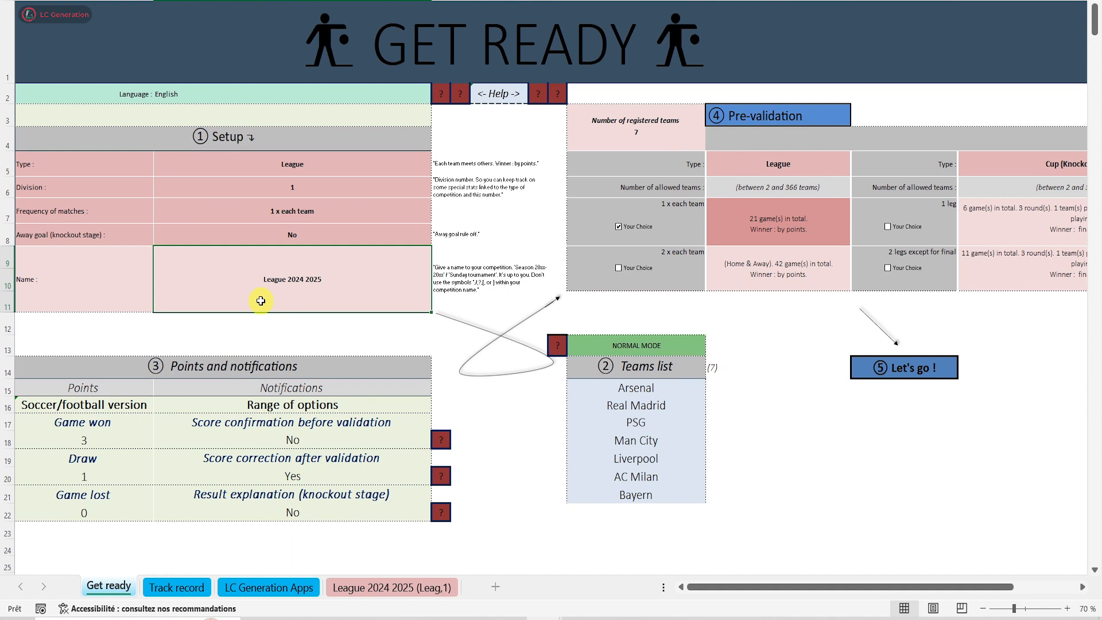
{"action": "type", "text": "League n"}
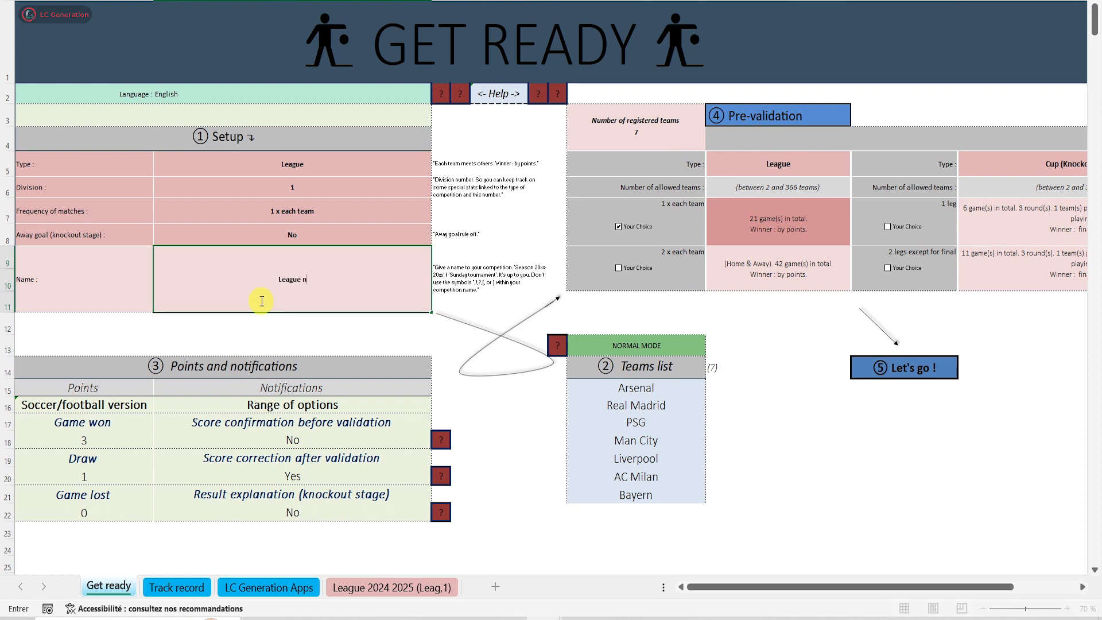
{"action": "key", "text": "Return"}
{"action": "left_click", "coordinate": [859, 366]}
{"action": "left_click", "coordinate": [666, 514]}
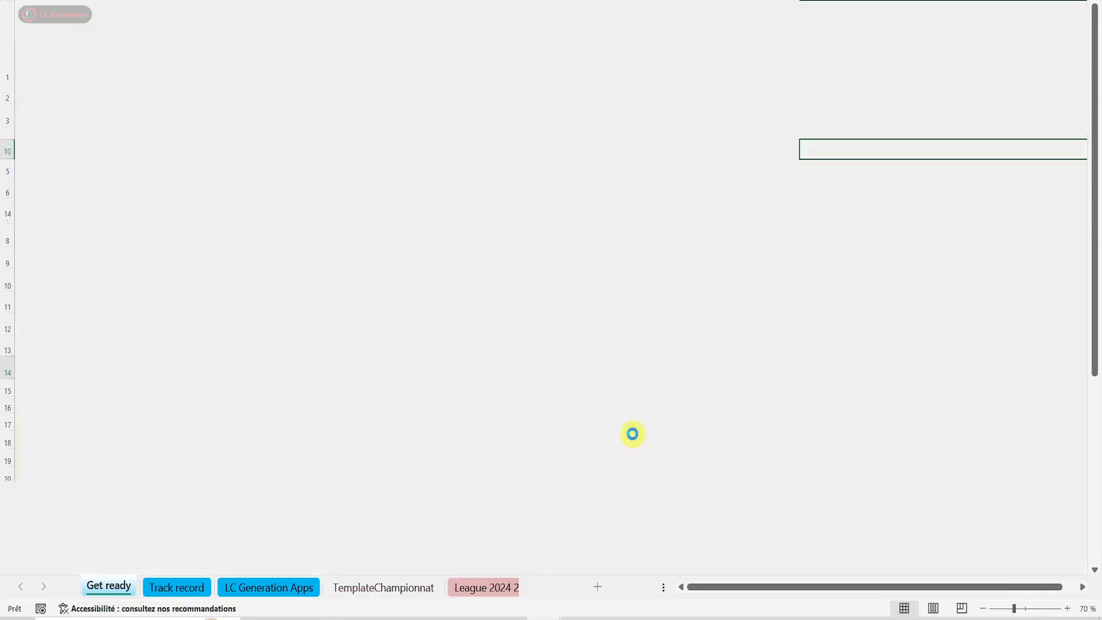
Enter the scores 2 - 1 and 1 - 2 for two consecutive League n2 games and validate the results.
{"action": "left_click", "coordinate": [982, 609]}
{"action": "left_click_drag", "start_coordinate": [1094, 167], "coordinate": [1095, 185]}
{"action": "left_click", "coordinate": [812, 250]}
{"action": "type", "text": "2"}
{"action": "left_click", "coordinate": [854, 250]}
{"action": "type", "text": "1"}
{"action": "key", "text": "Return"}
{"action": "type", "text": "2"}
{"action": "left_click", "coordinate": [809, 262]}
{"action": "type", "text": "1"}
{"action": "double_click", "coordinate": [732, 263]}
{"action": "double_click", "coordinate": [651, 251]}
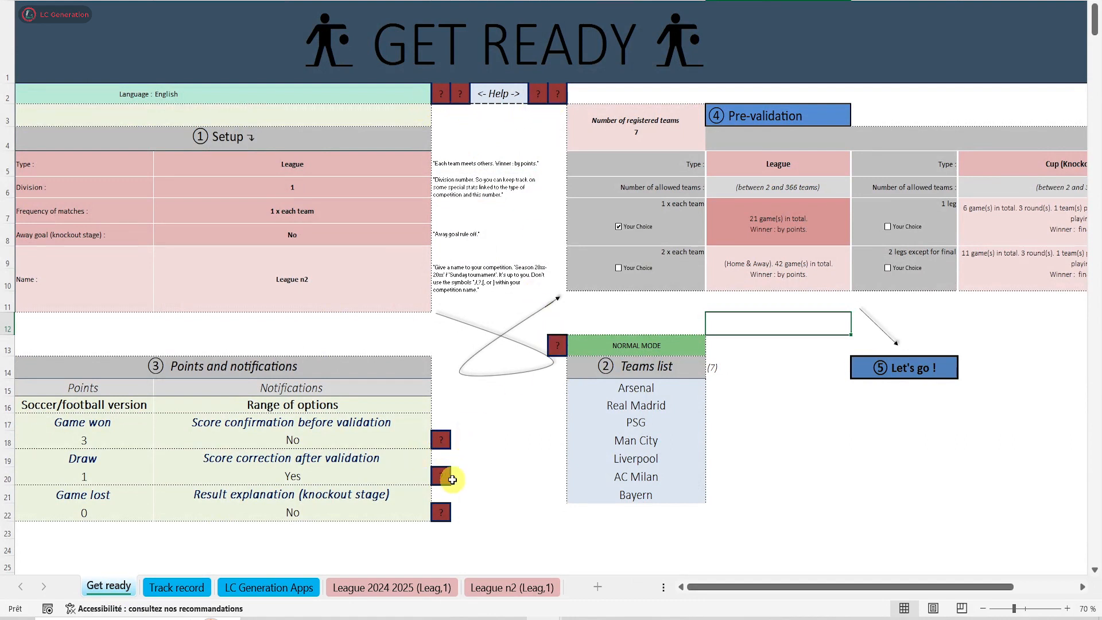
{"action": "left_click", "coordinate": [244, 53]}
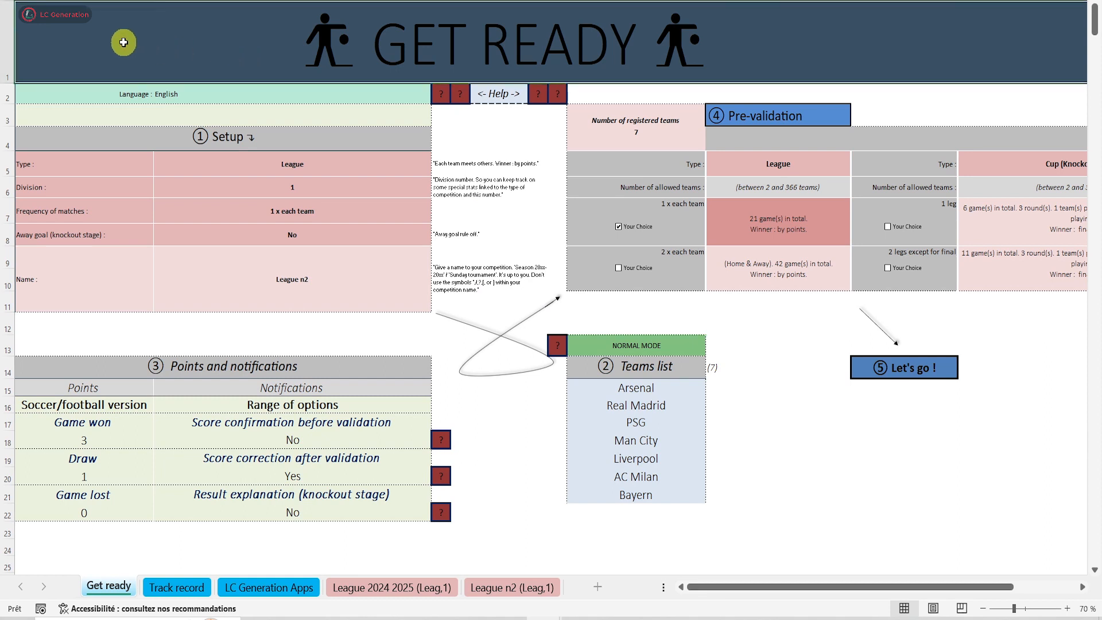